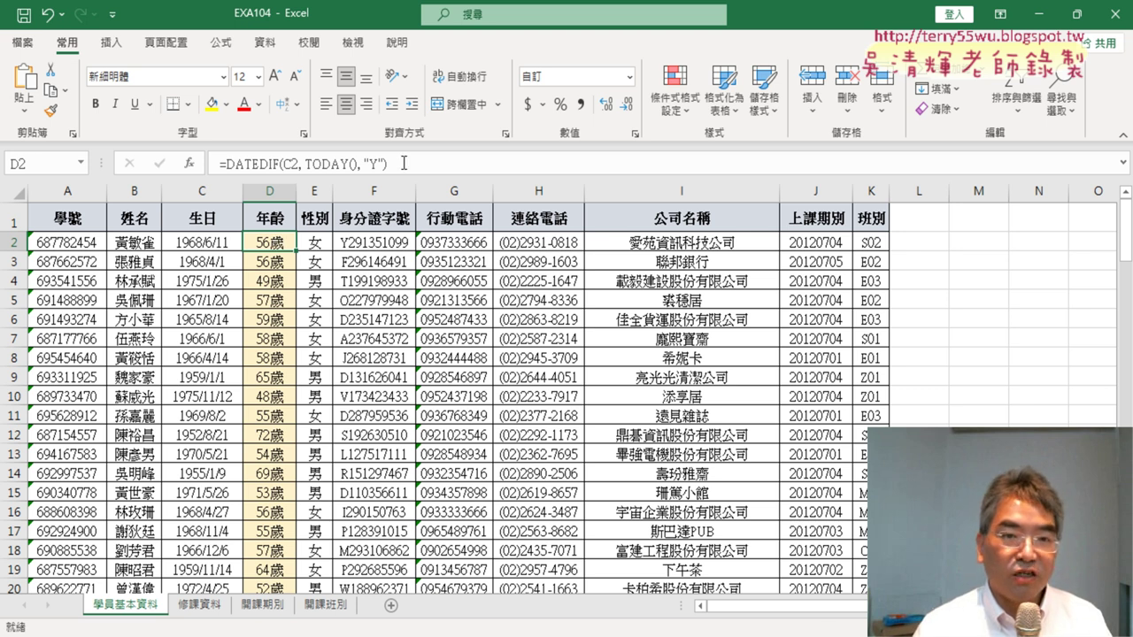
# Inspect D2's =DATEDIF(C2, TODAY(), "Y") formula without editing it, then open the Quick Access Toolbar menu.
pyautogui.moveTo(403, 163); pyautogui.dragTo(220, 163)
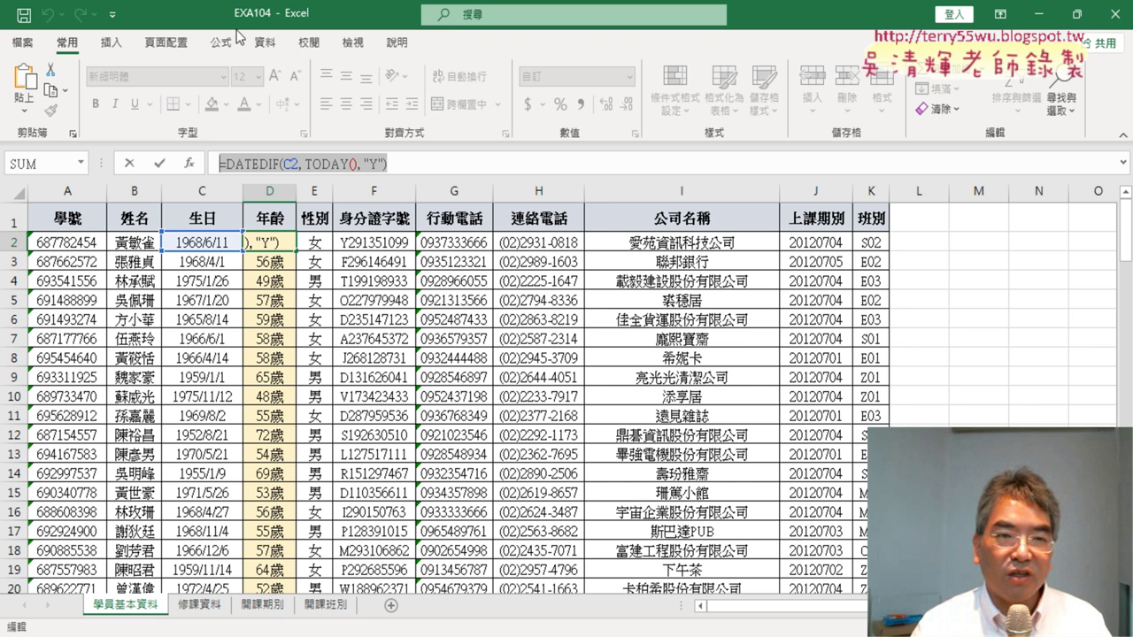
pyautogui.click(130, 163)
pyautogui.click(117, 14)
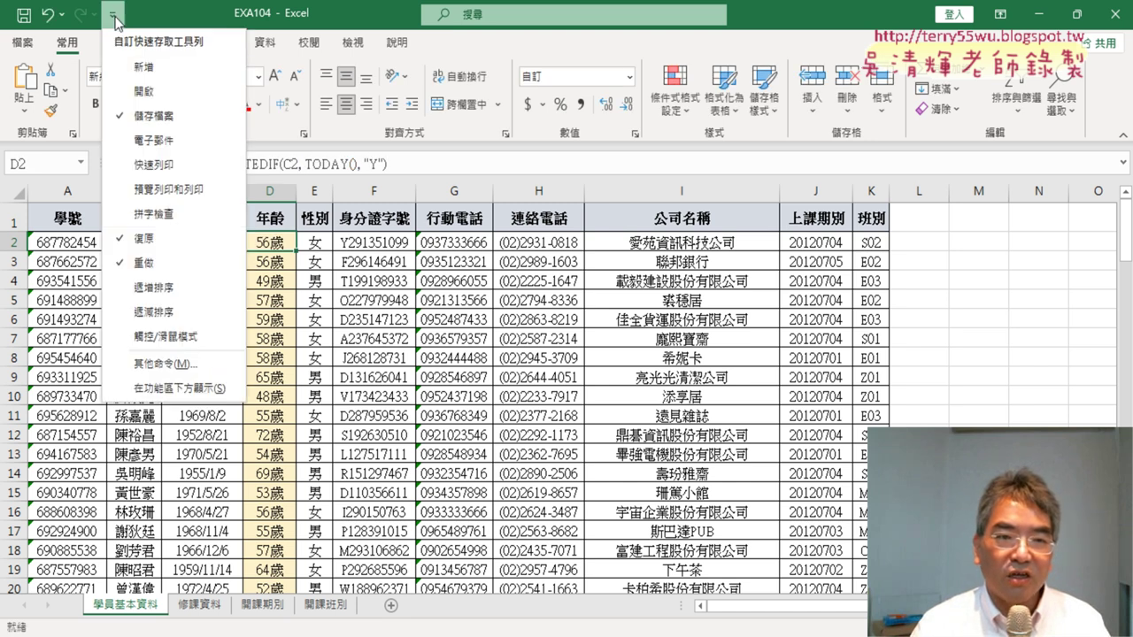
# Turn on the Developer (開發人員) ribbon tab in Excel Options and switch to it.
pyautogui.click(173, 364)
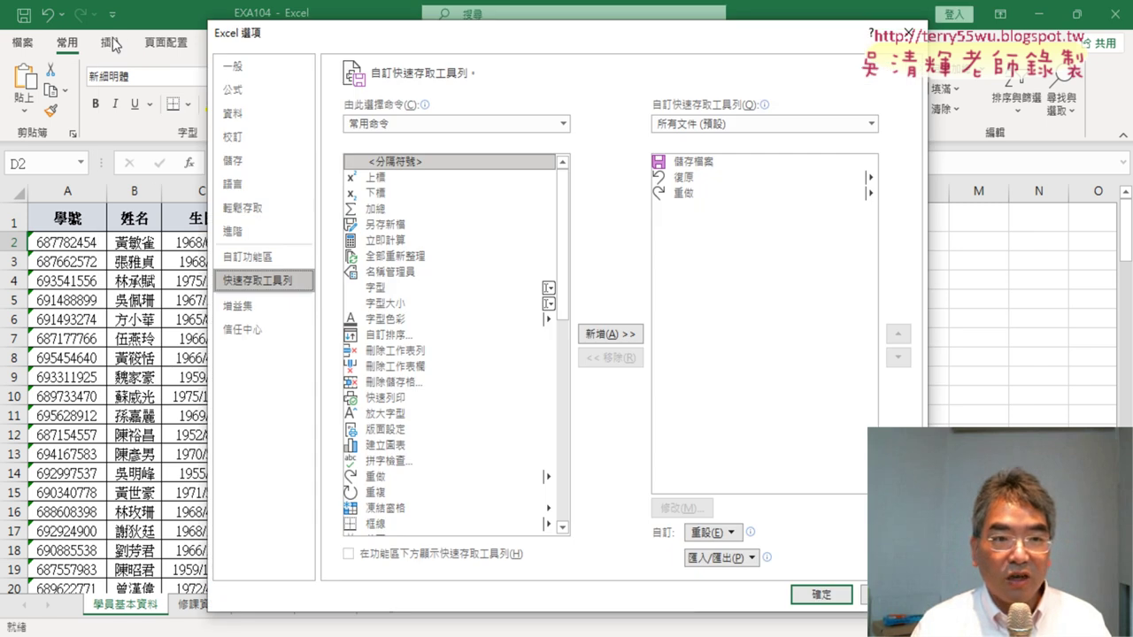
pyautogui.click(247, 257)
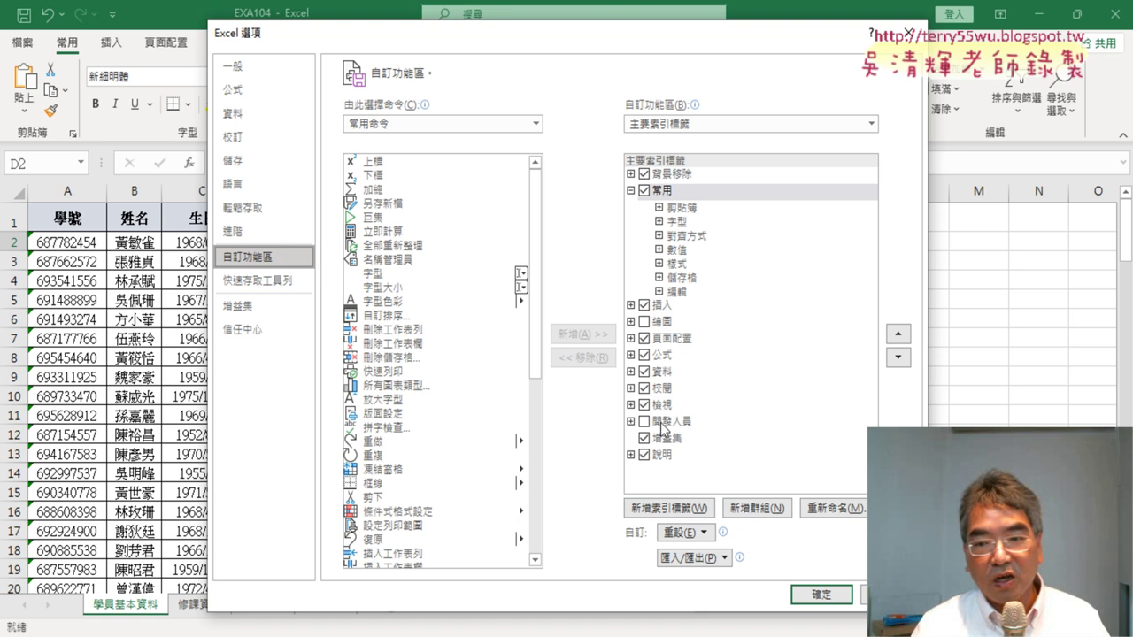
pyautogui.click(643, 422)
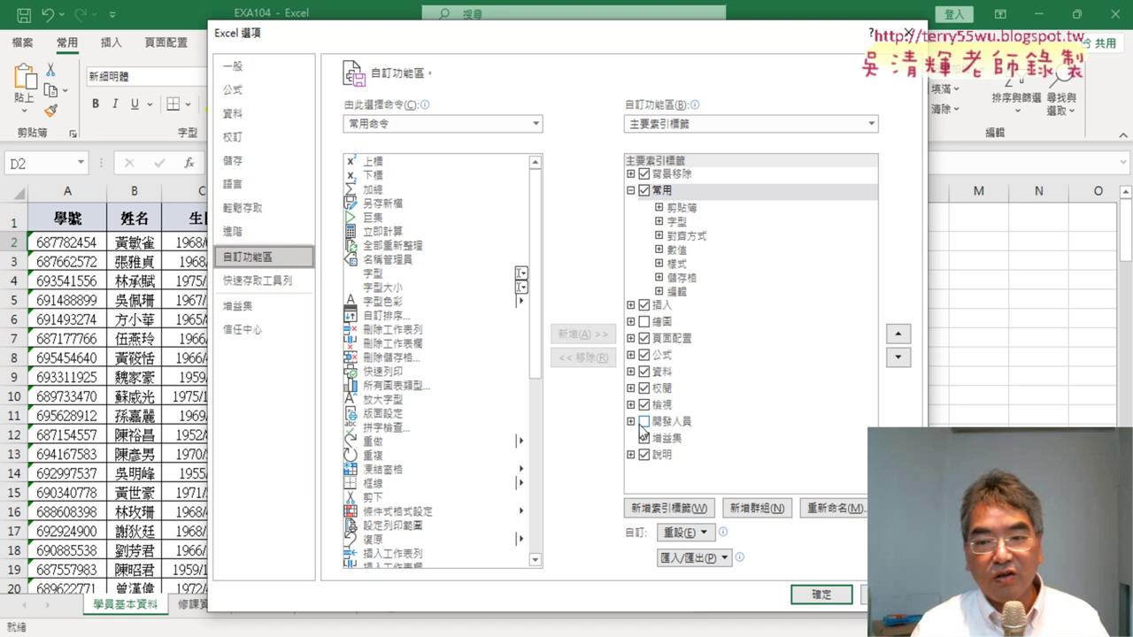
pyautogui.click(821, 595)
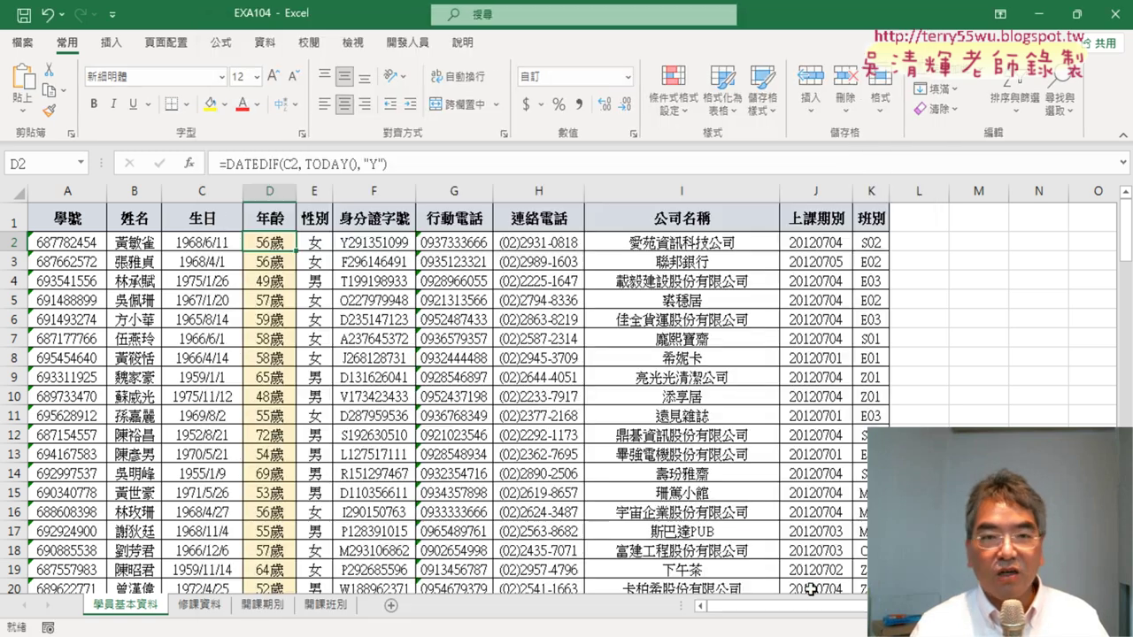
pyautogui.click(407, 42)
# Launch the VBA editor, restore it over the sheet, enlarge the project list, and cancel 工作表3's Insert menu.
pyautogui.click(40, 99)
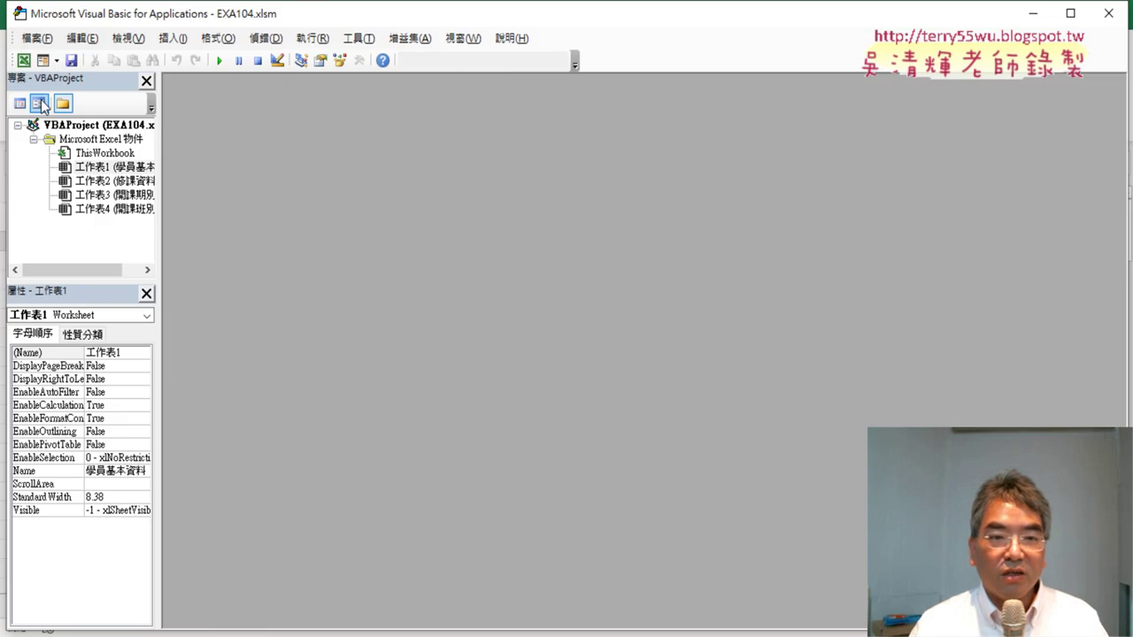
pyautogui.moveTo(97, 15); pyautogui.dragTo(327, 80)
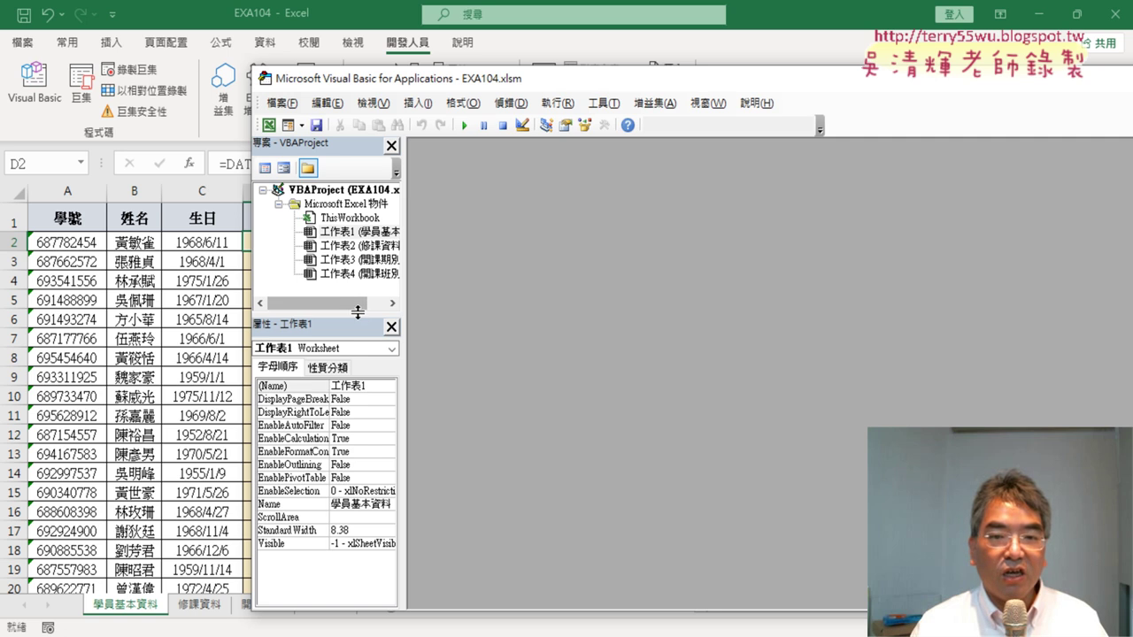
pyautogui.moveTo(359, 310); pyautogui.dragTo(358, 351)
pyautogui.rightClick(354, 260)
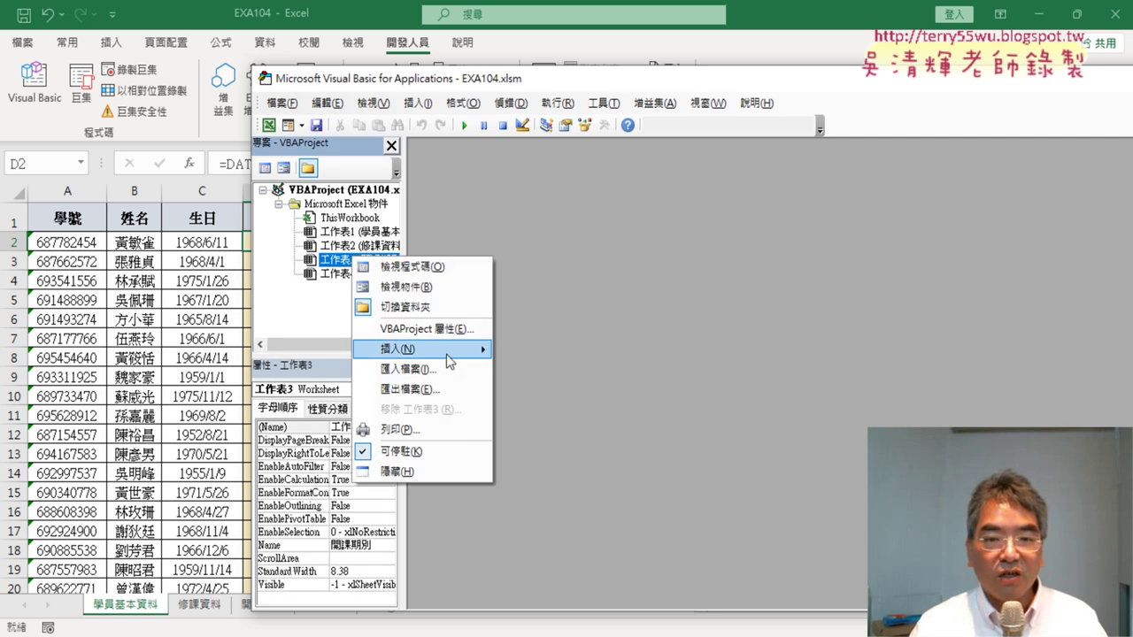
pyautogui.moveTo(450, 354)
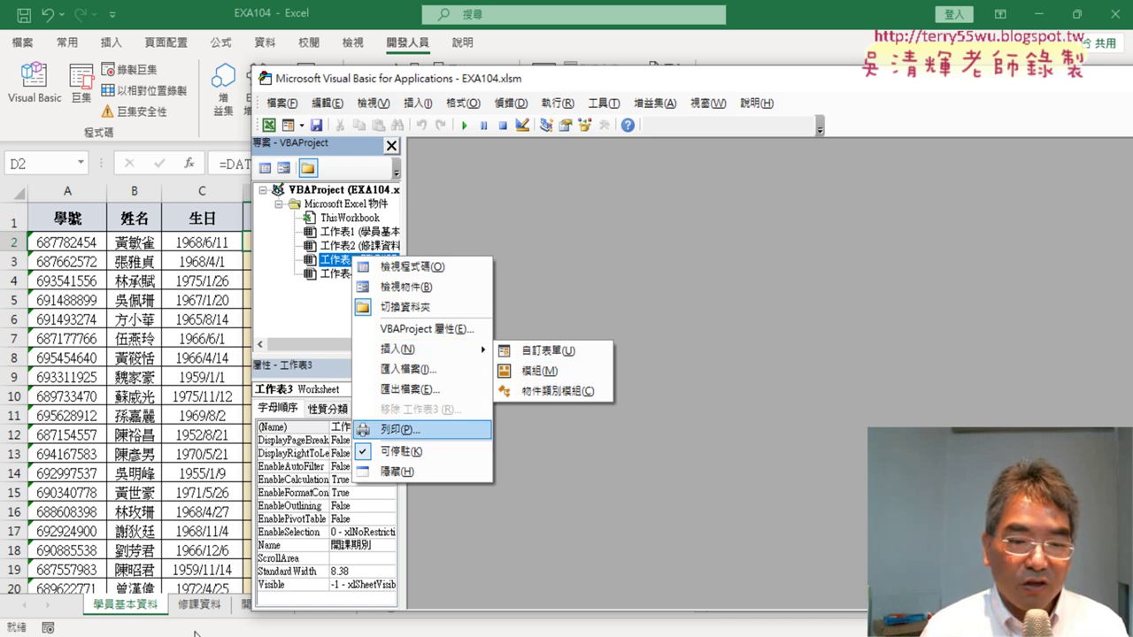
pyautogui.press('Escape')
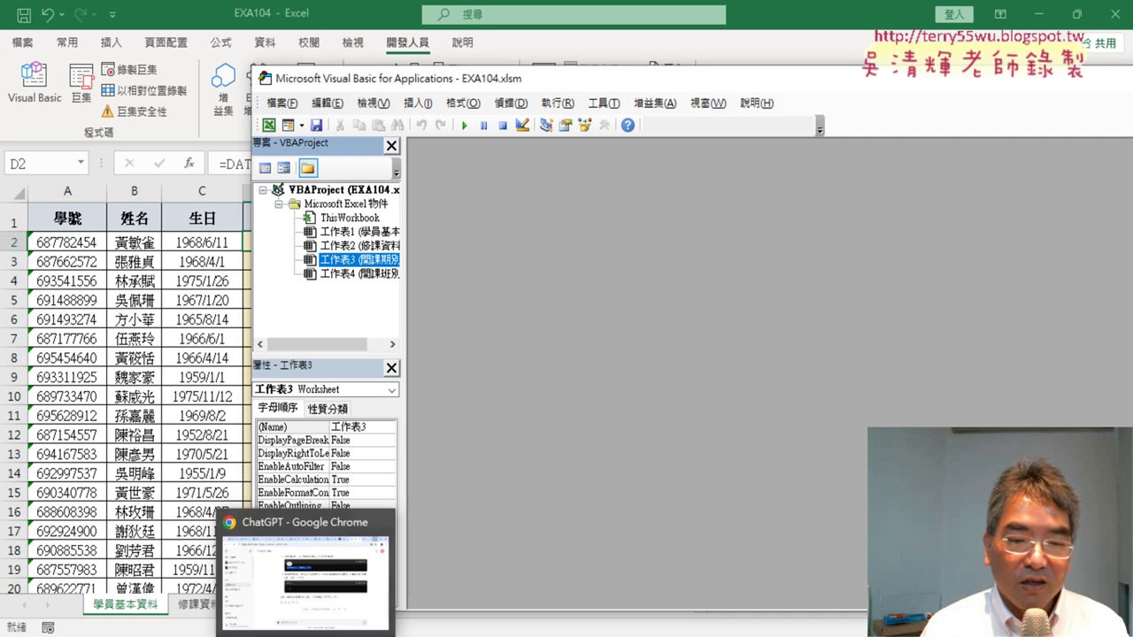
# Scroll back through ChatGPT's DATEDIF answer, then switch to the 104在職訓練班 Google Doc.
pyautogui.click(305, 606)
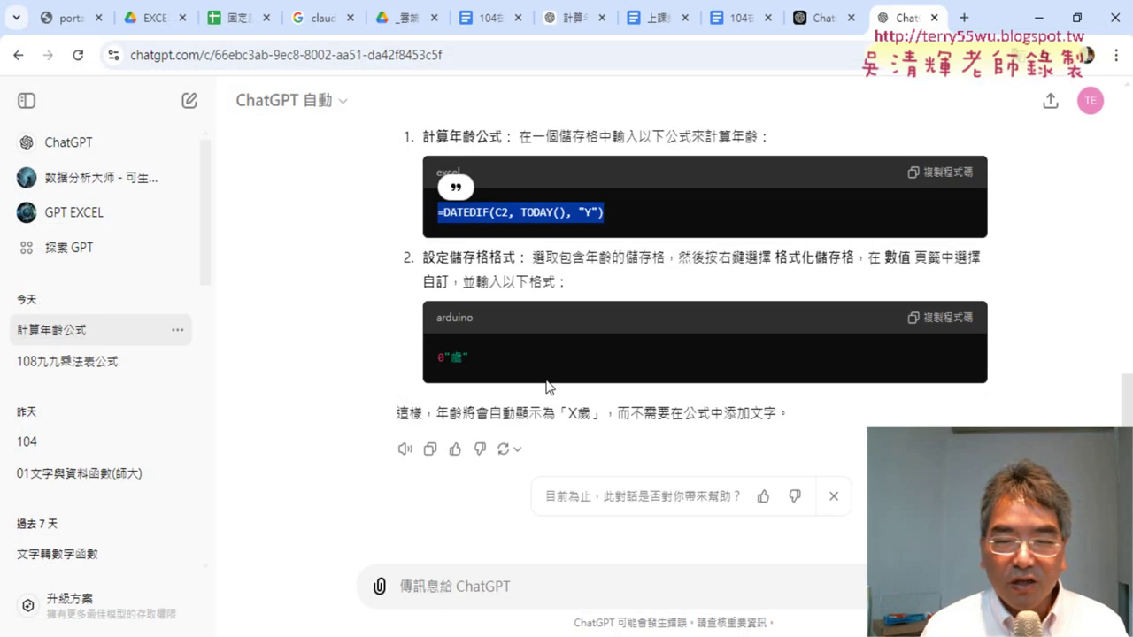
pyautogui.scroll(3, 602, 256)
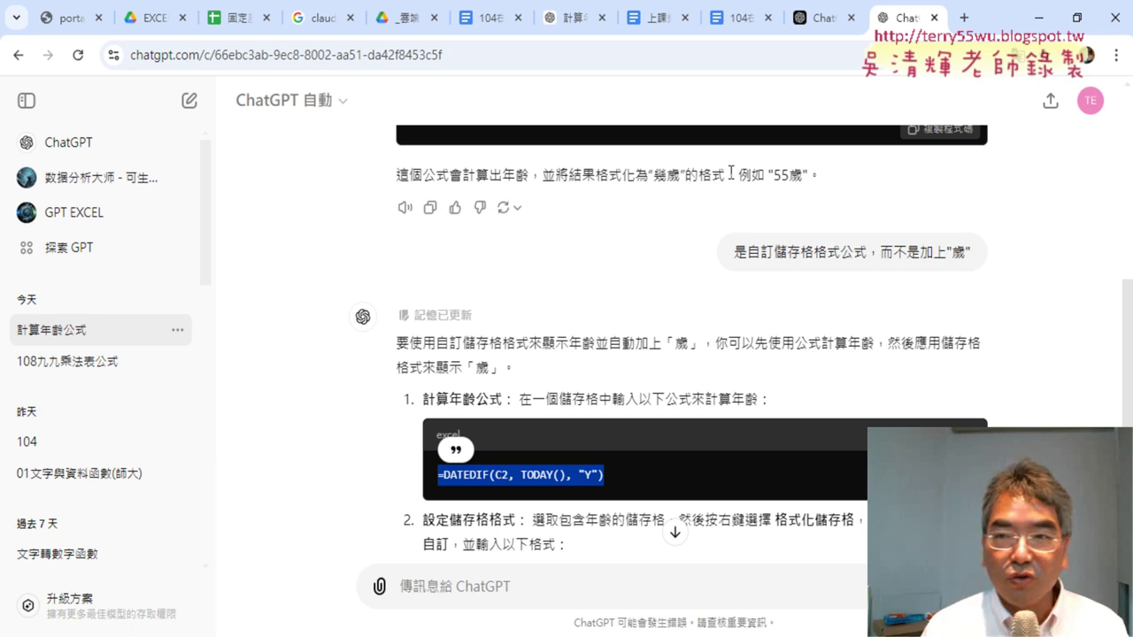
pyautogui.click(739, 17)
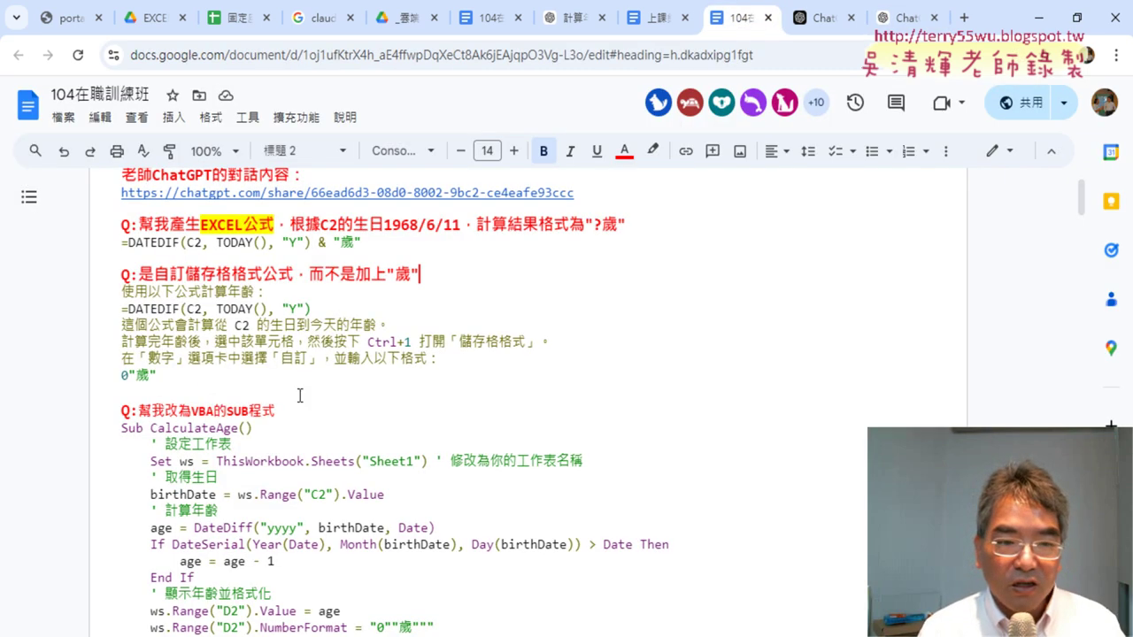
pyautogui.moveTo(139, 410); pyautogui.dragTo(275, 413)
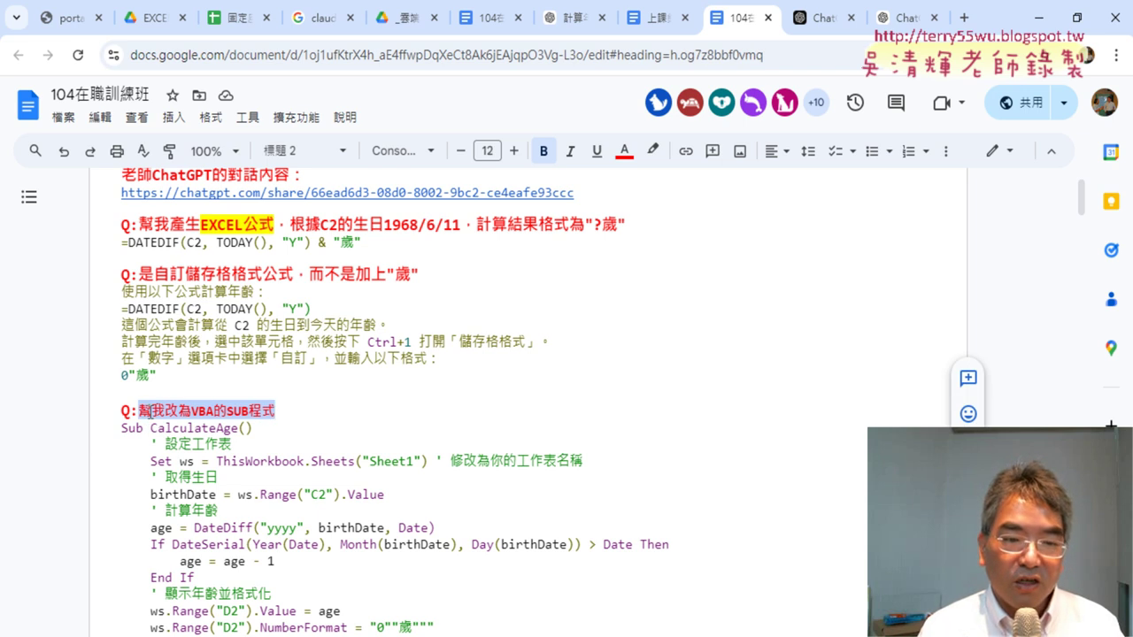
pyautogui.press('Left')
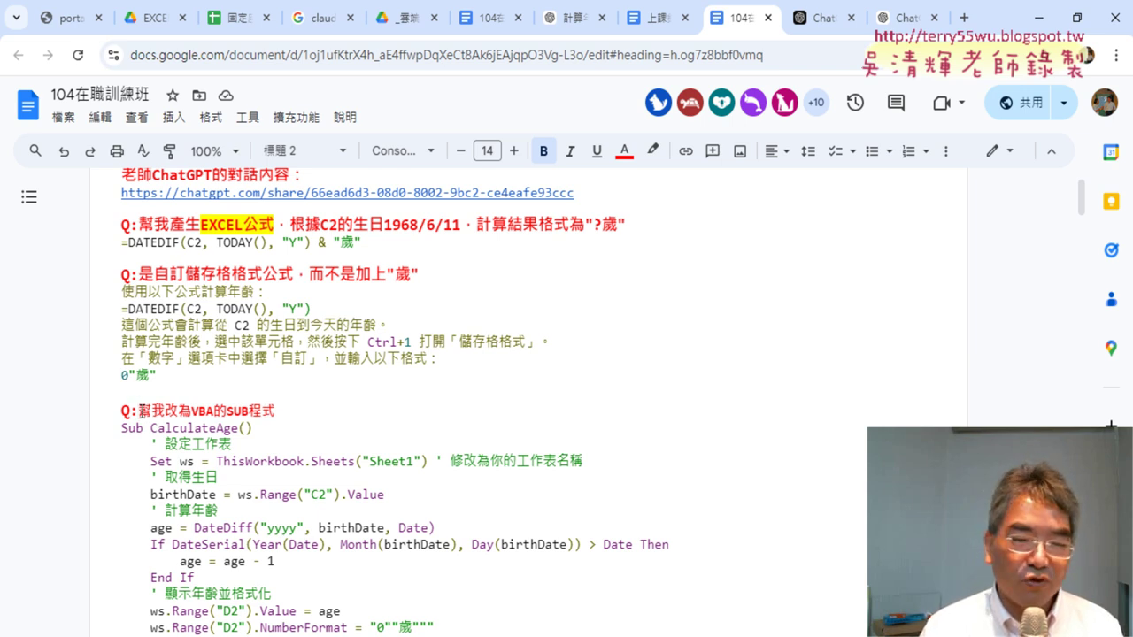
pyautogui.moveTo(139, 411); pyautogui.dragTo(273, 407)
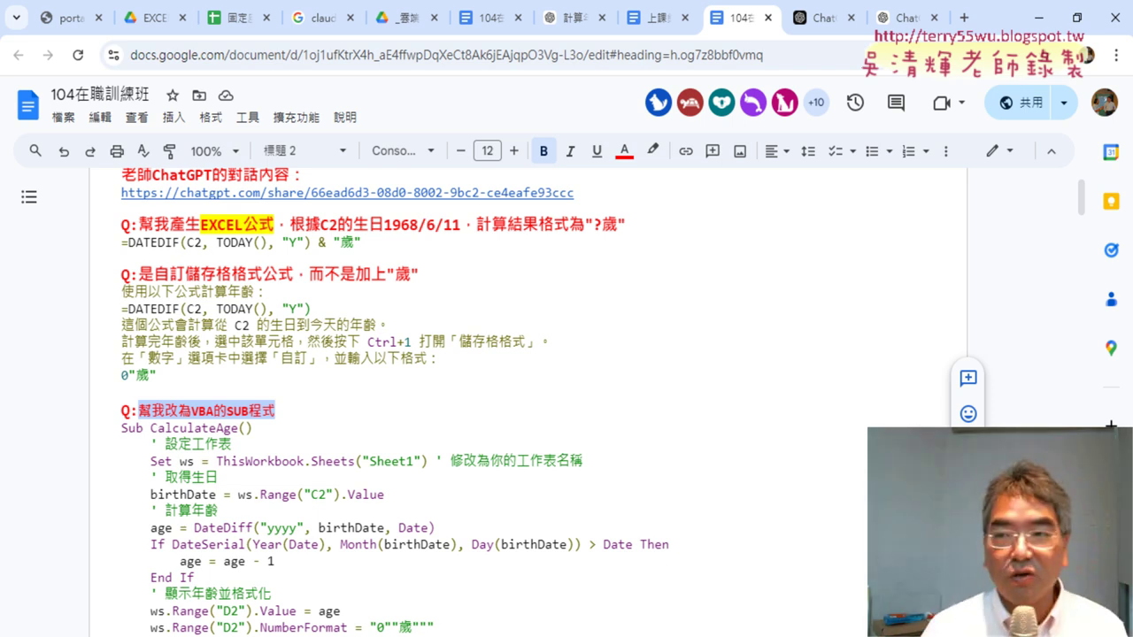
# Ask ChatGPT '幫我改為VBA的SUB程式' to convert the age formula into a VBA Sub.
pyautogui.click(899, 7)
pyautogui.scroll(-3, 595, 503)
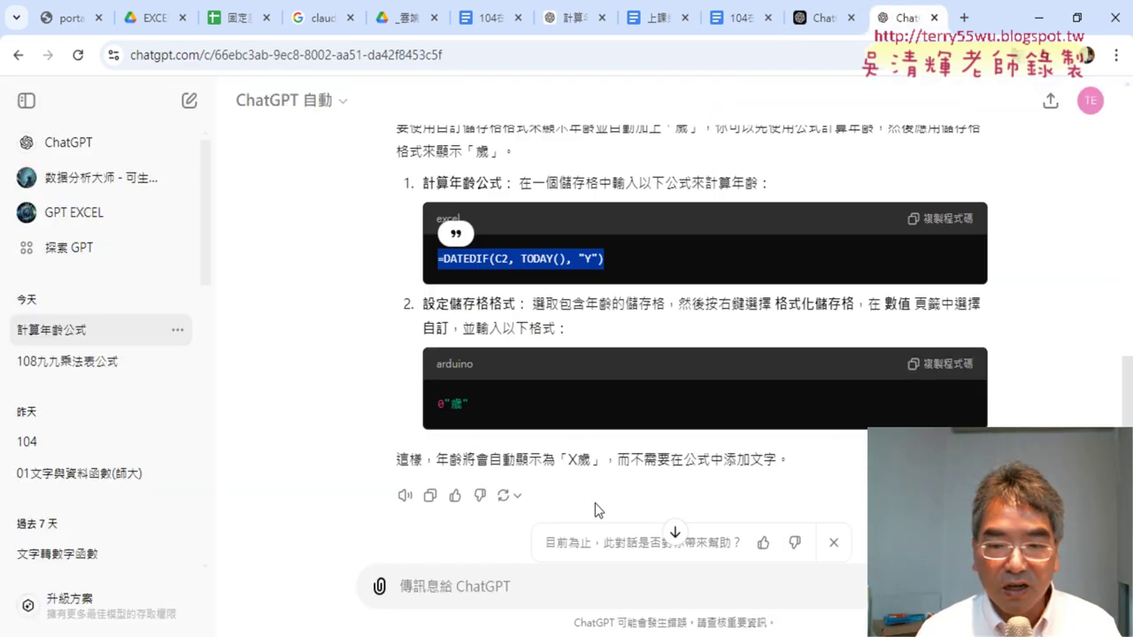
pyautogui.click(523, 580)
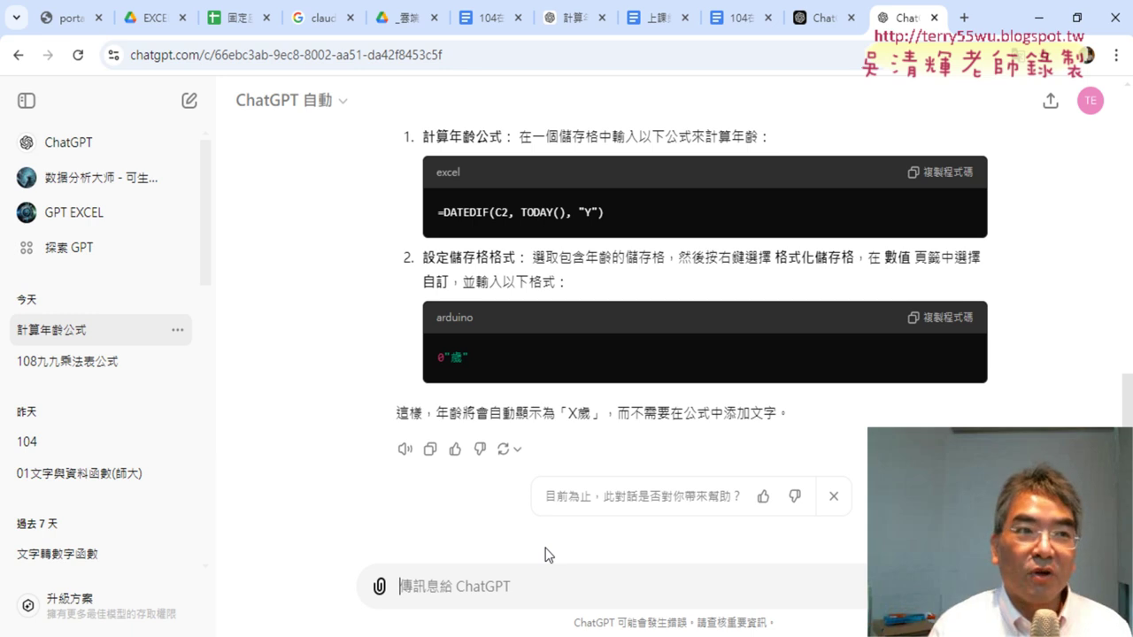
pyautogui.write('幫我改為VBA的SUB程式')
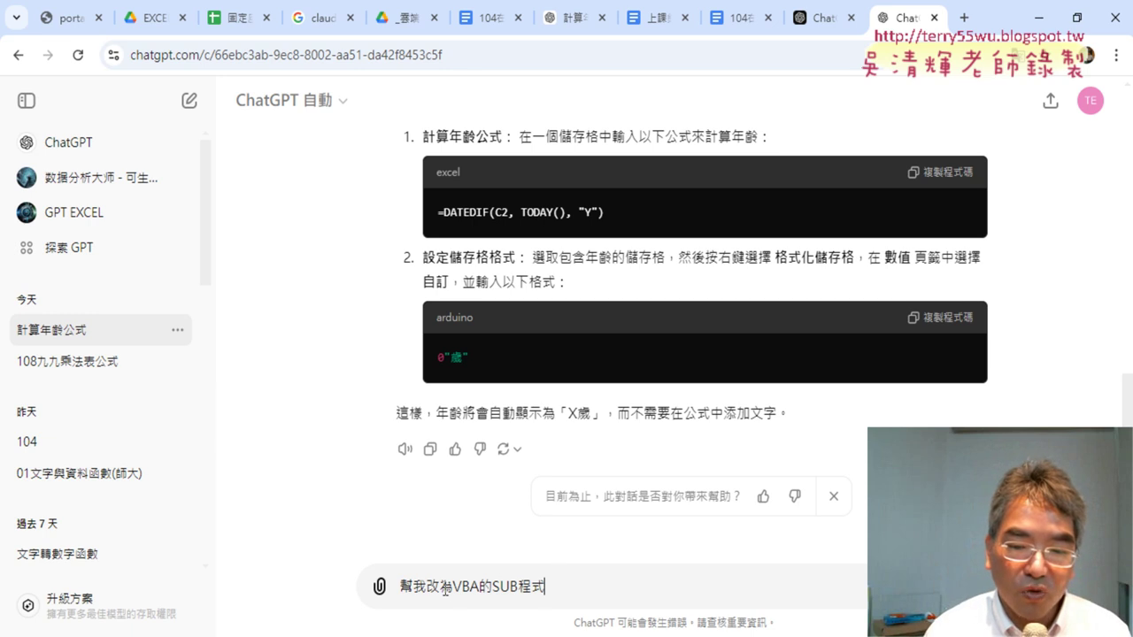
pyautogui.moveTo(452, 588); pyautogui.dragTo(546, 587)
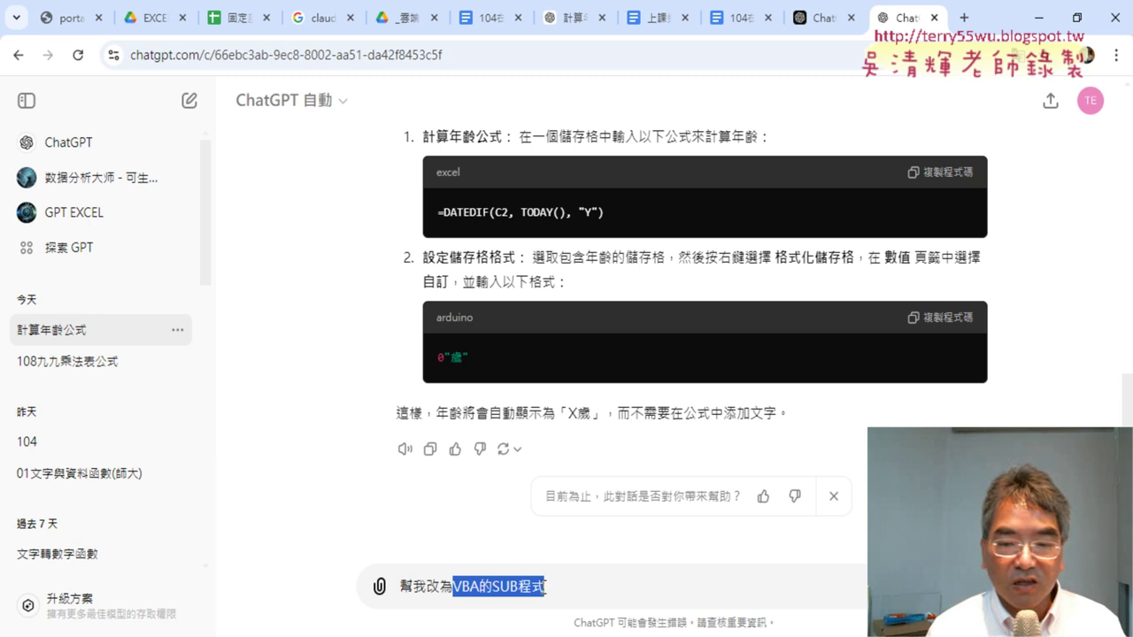
pyautogui.click(523, 595)
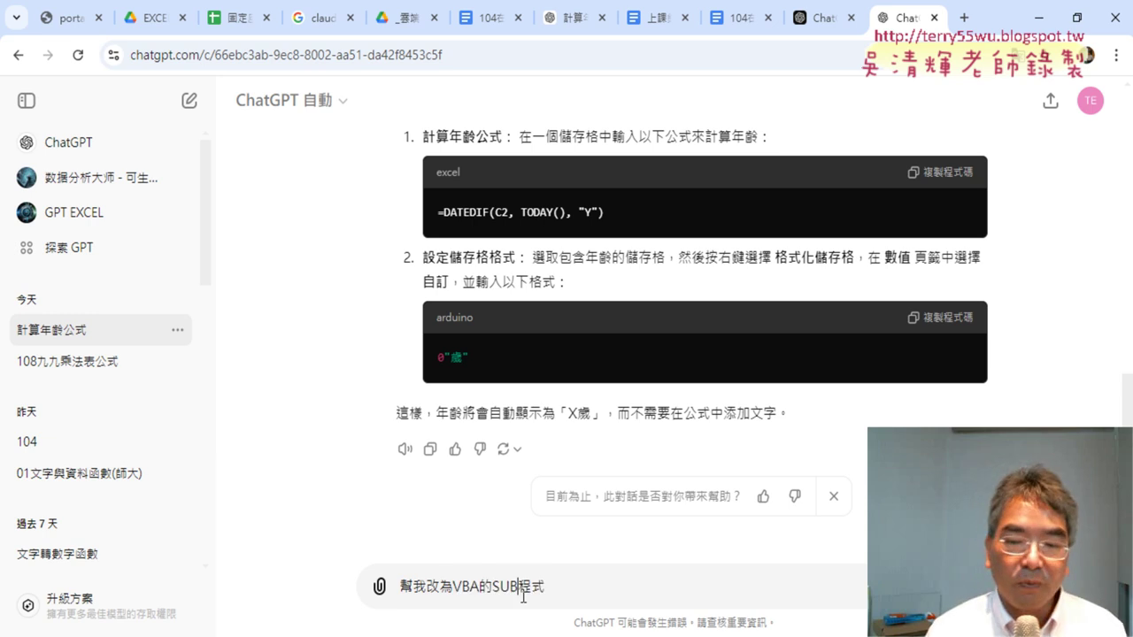
pyautogui.moveTo(520, 588); pyautogui.dragTo(492, 591)
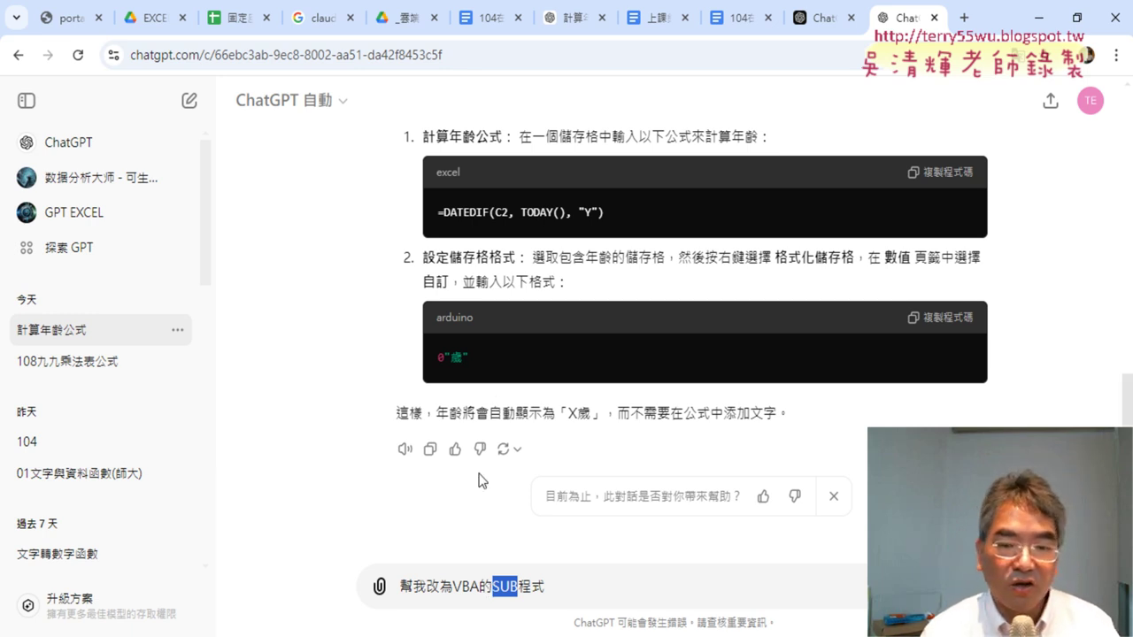
pyautogui.click(418, 542)
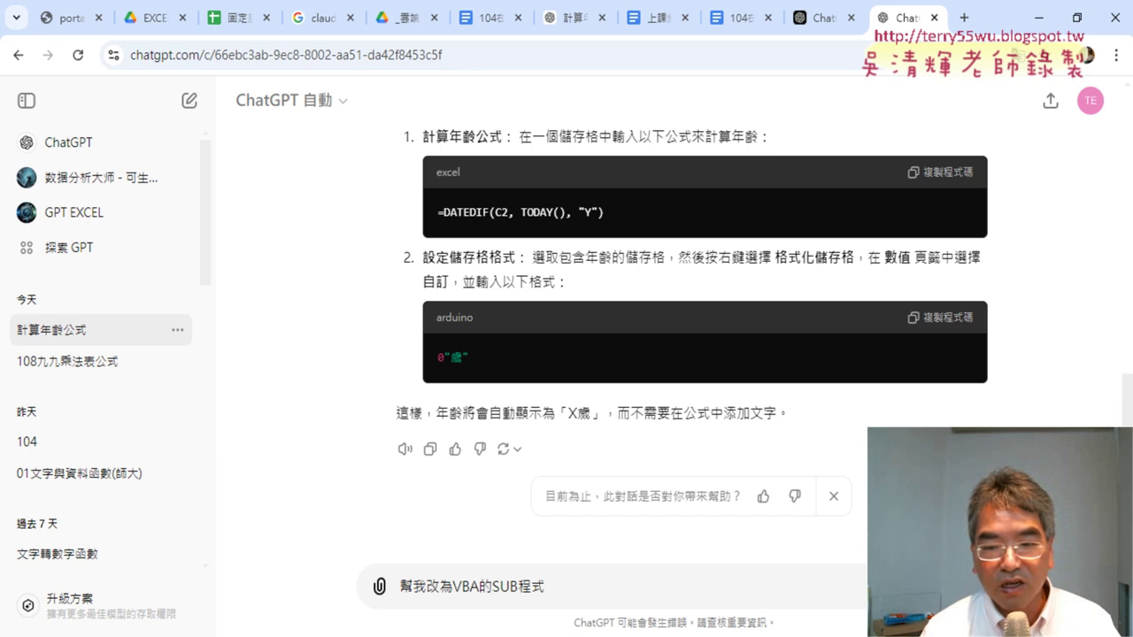
pyautogui.press('Return')
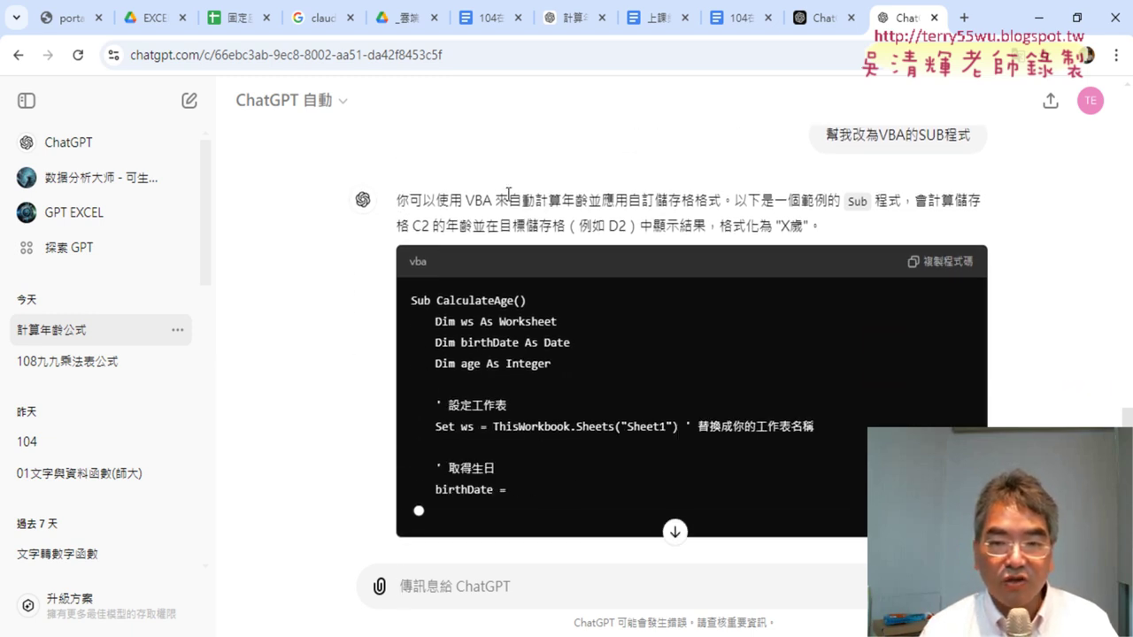
# Review ChatGPT's reply, highlighting 自動計算, C2, 目標儲存格, D2 and the 格式化為 "X歲" requirement.
pyautogui.moveTo(509, 200); pyautogui.dragTo(722, 198)
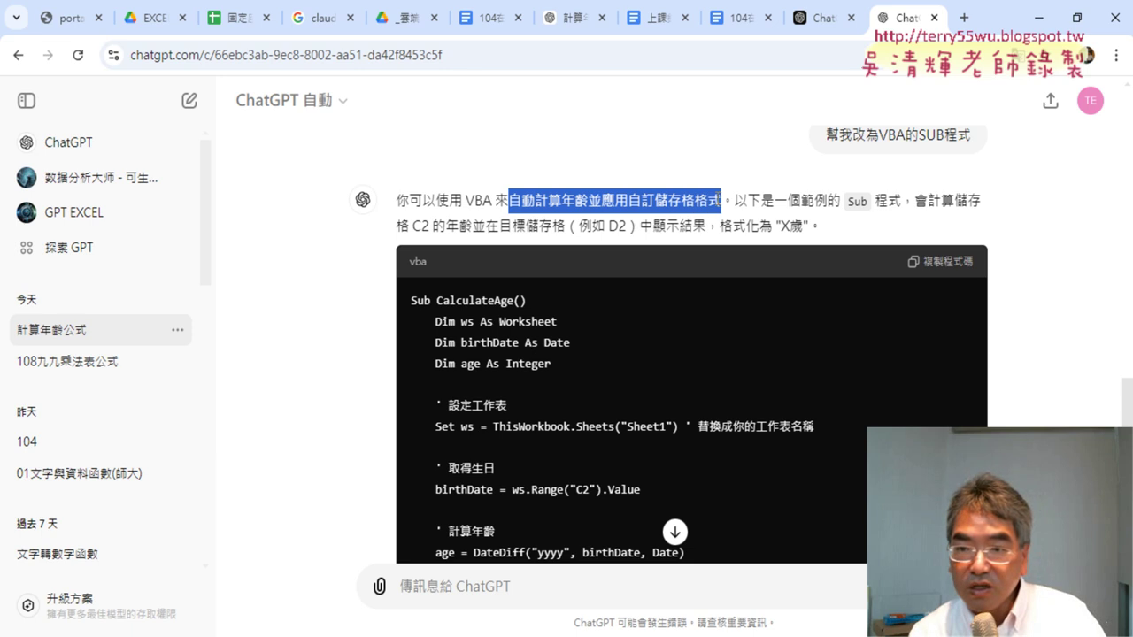
pyautogui.click(722, 199)
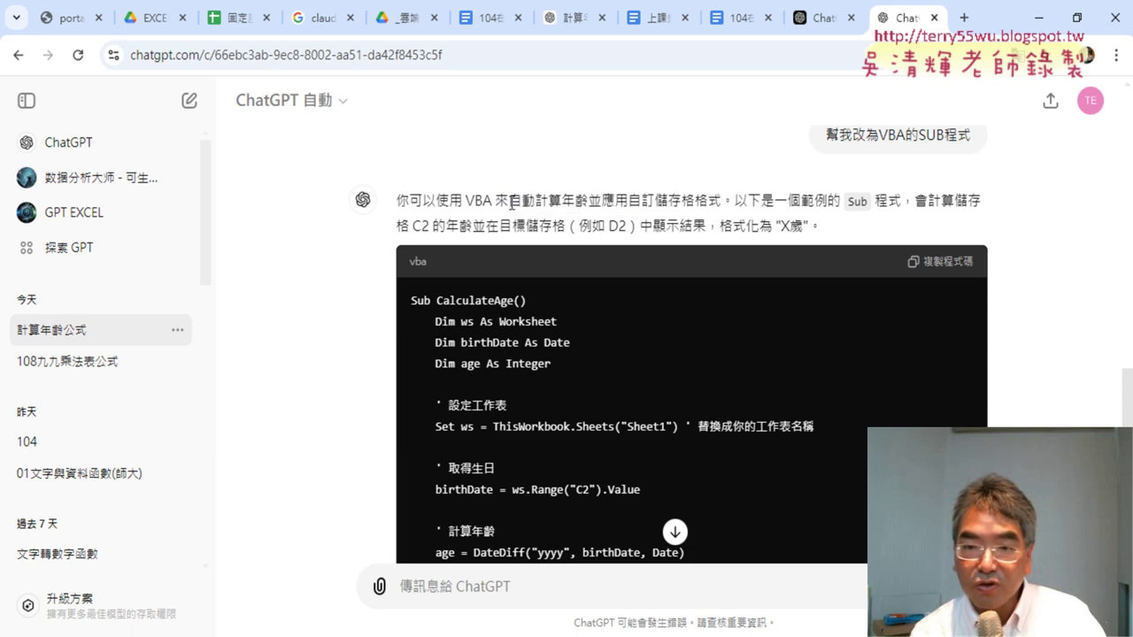
pyautogui.moveTo(509, 200); pyautogui.dragTo(722, 198)
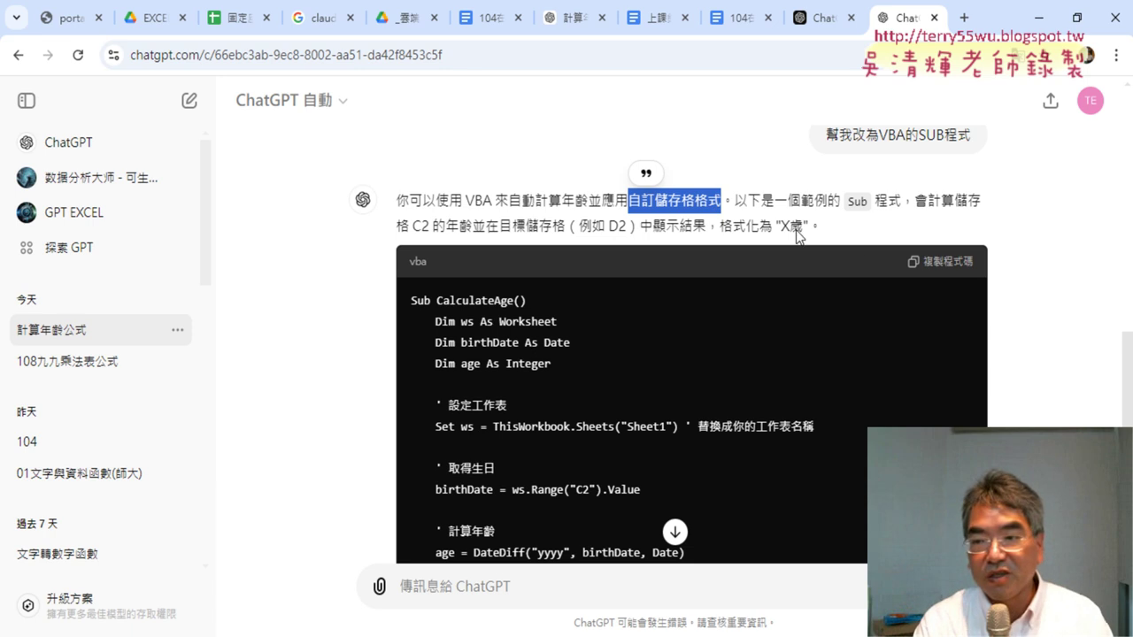
pyautogui.moveTo(848, 200); pyautogui.dragTo(901, 198)
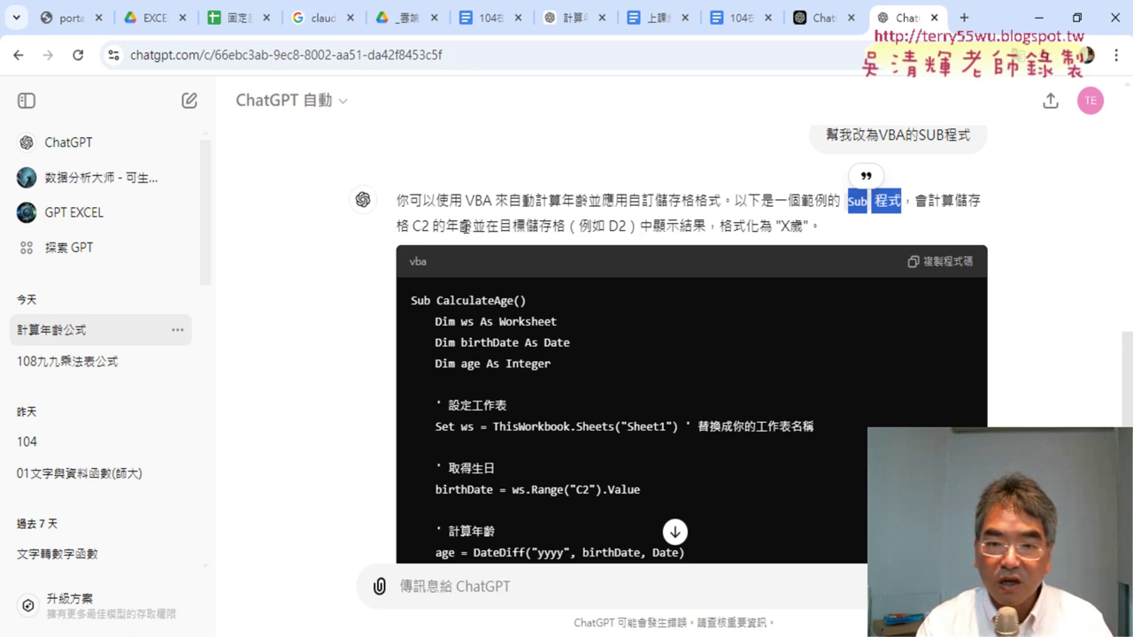
pyautogui.moveTo(431, 226); pyautogui.dragTo(414, 227)
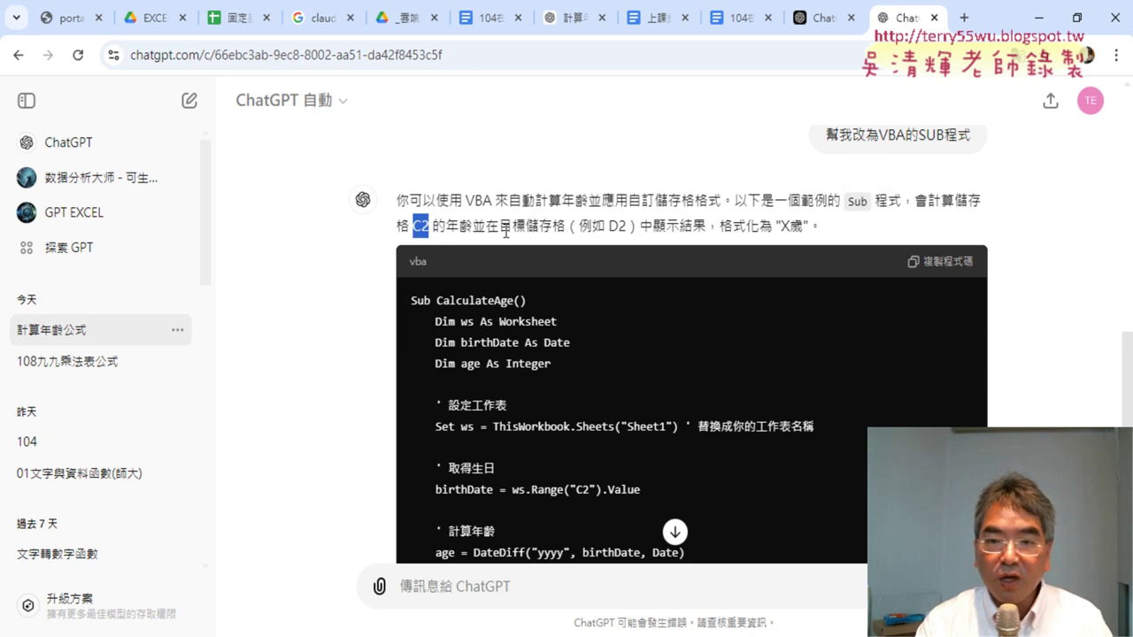
pyautogui.moveTo(499, 226); pyautogui.dragTo(565, 226)
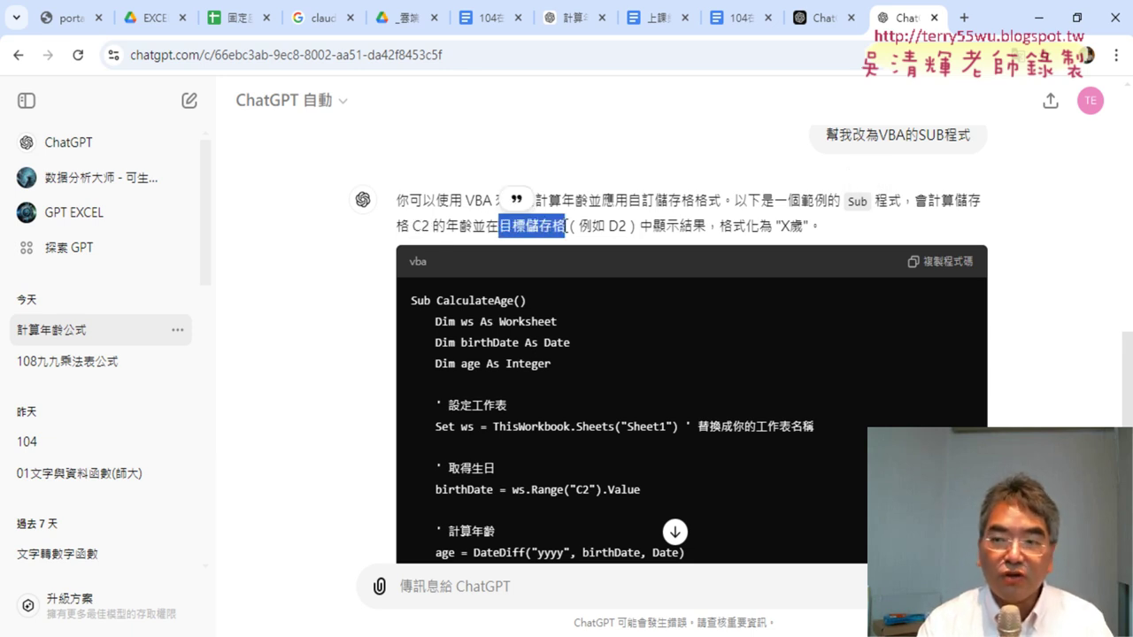
pyautogui.moveTo(974, 135); pyautogui.dragTo(826, 135)
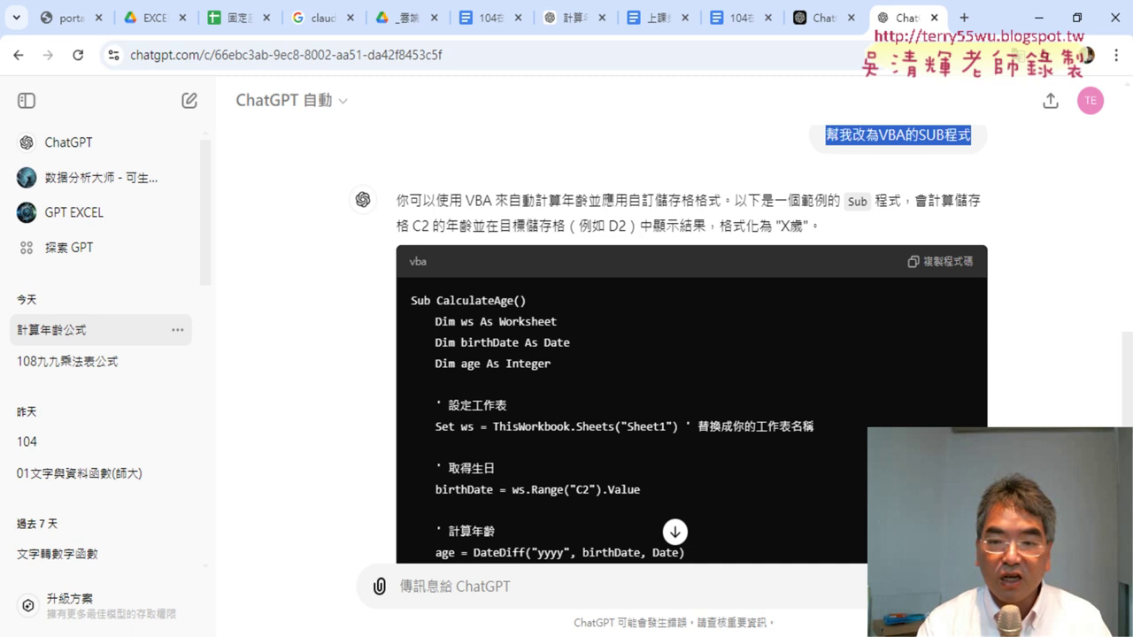
pyautogui.moveTo(630, 226); pyautogui.dragTo(607, 226)
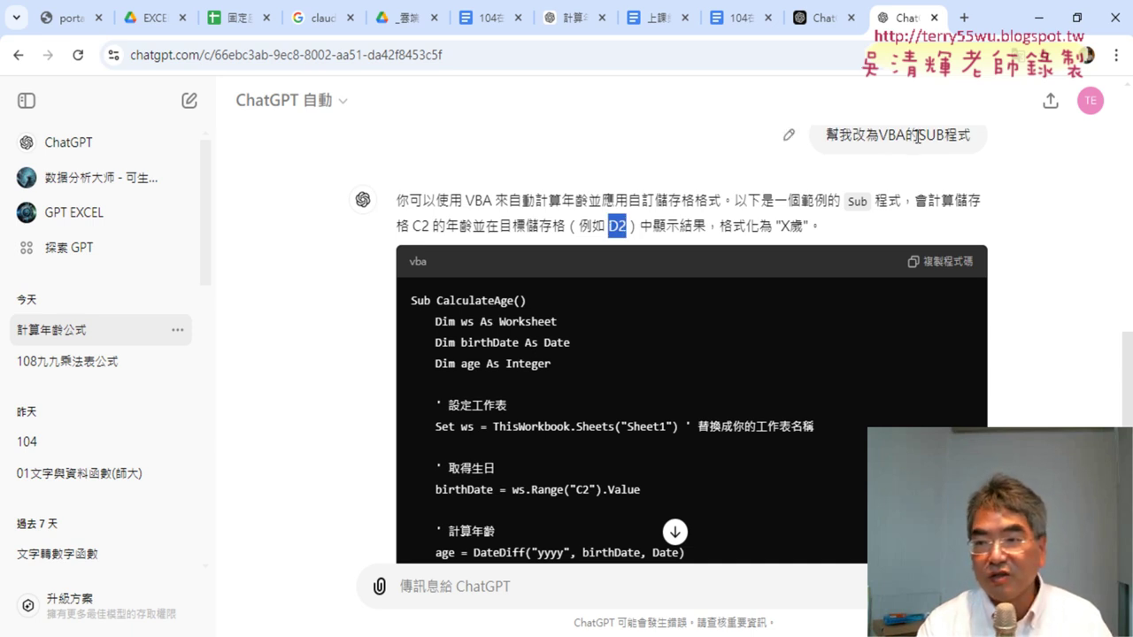
pyautogui.moveTo(917, 135); pyautogui.dragTo(981, 140)
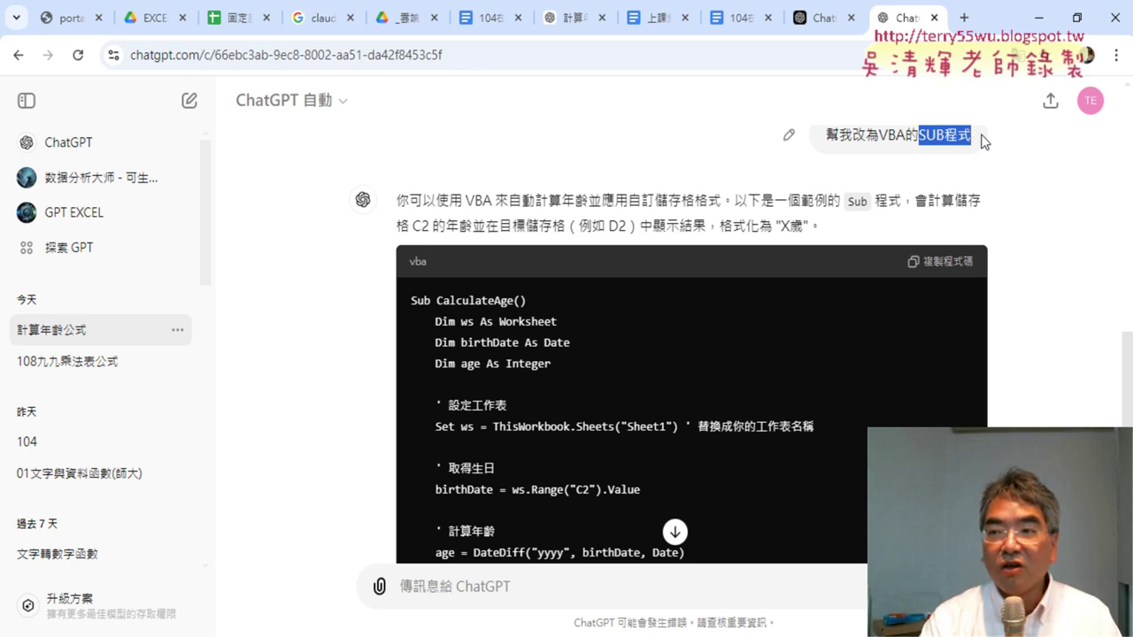
pyautogui.click(983, 142)
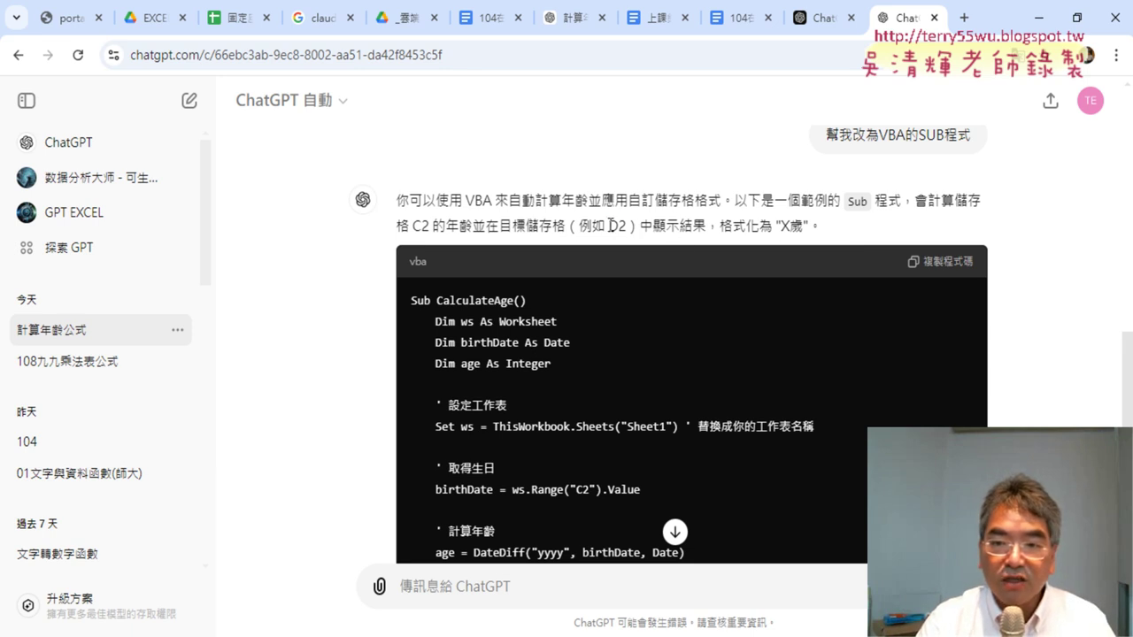
pyautogui.moveTo(610, 225); pyautogui.dragTo(629, 225)
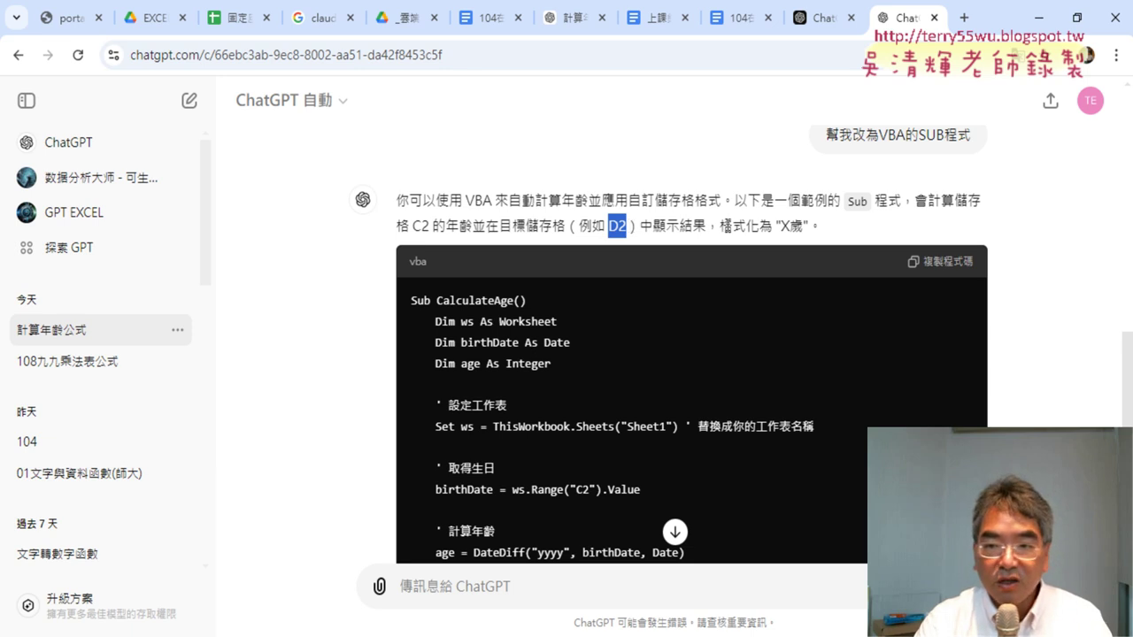
pyautogui.moveTo(720, 226); pyautogui.dragTo(811, 226)
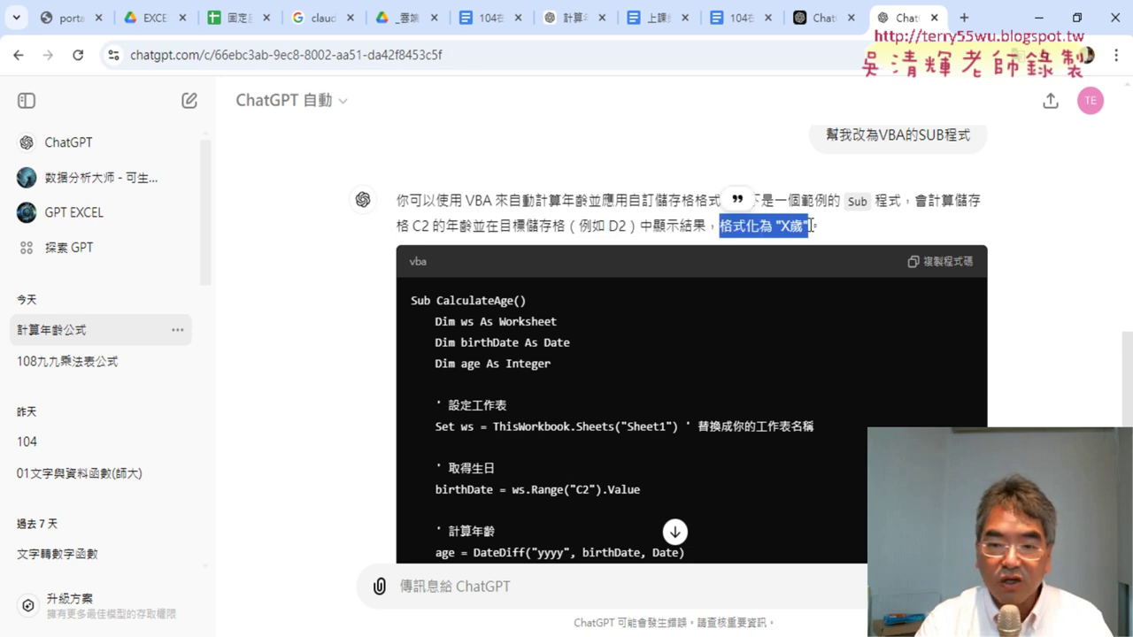
# Copy the full CalculateAge VBA code from the end of the code block.
pyautogui.scroll(-2, 661, 256)
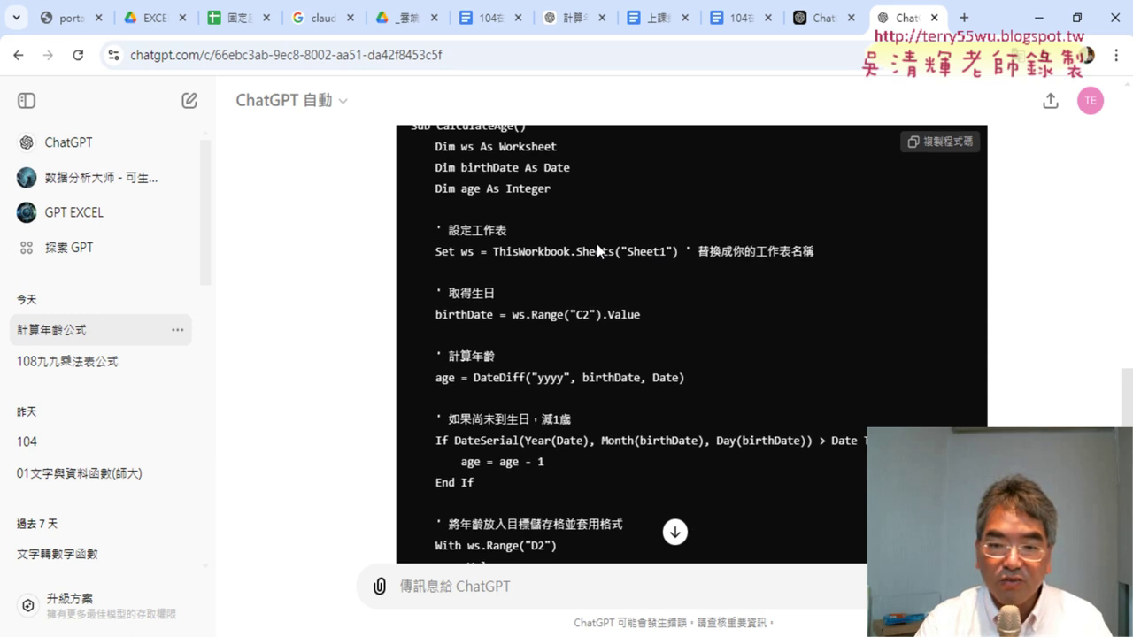
pyautogui.scroll(-1, 598, 251)
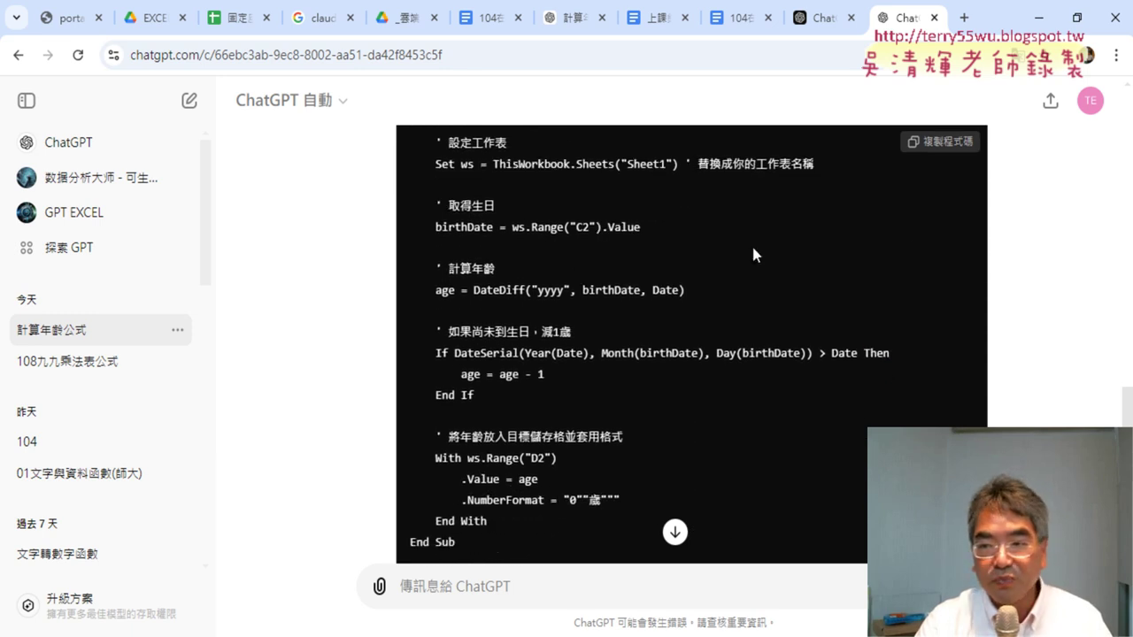
pyautogui.click(947, 147)
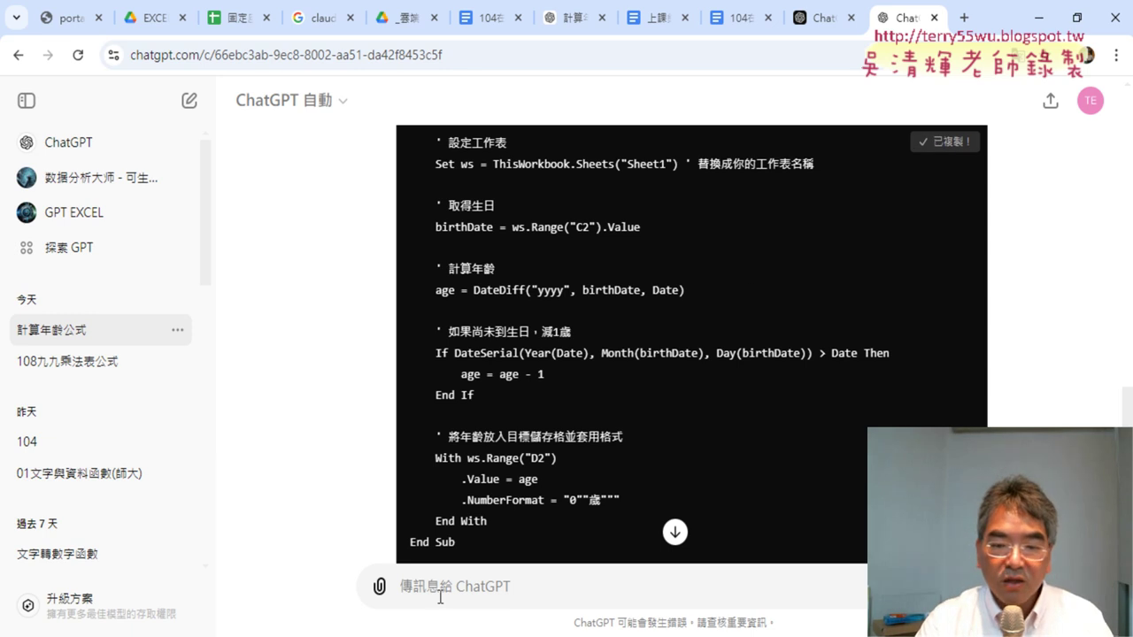
# Insert Module1 into EXA104.xlsm and paste the CalculateAge Sub into it.
pyautogui.moveTo(387, 636)
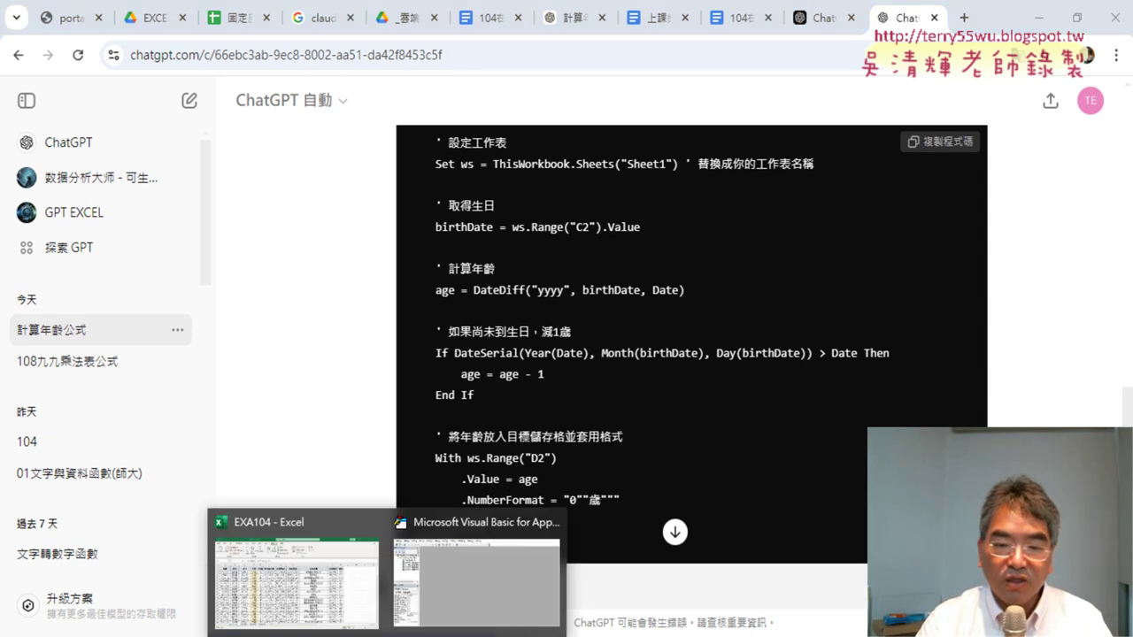
pyautogui.click(436, 583)
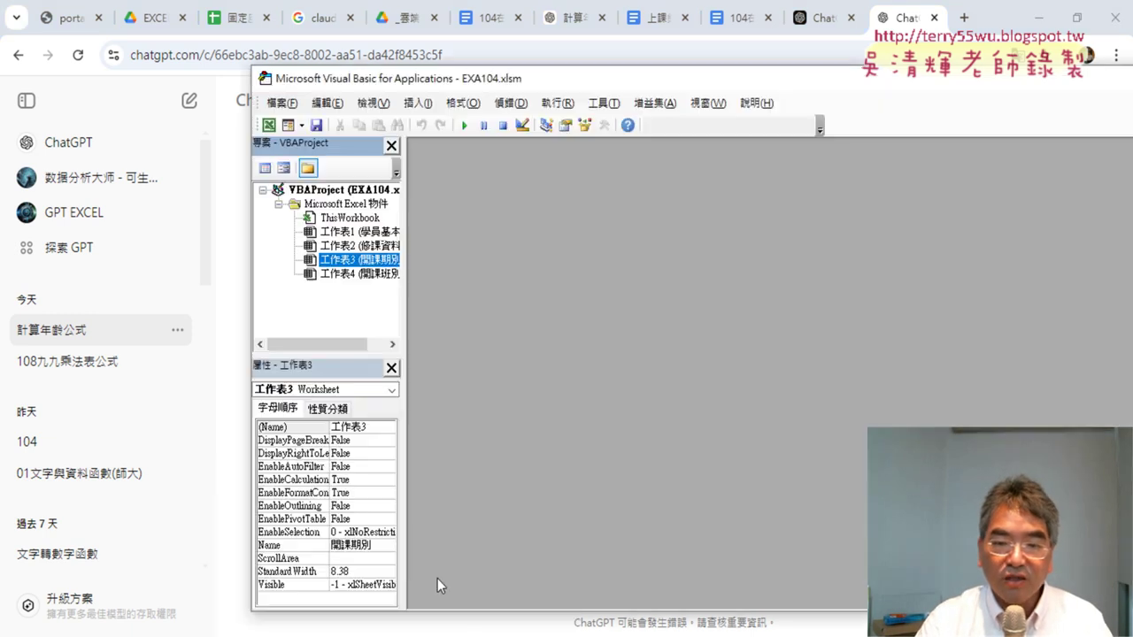
pyautogui.click(1038, 17)
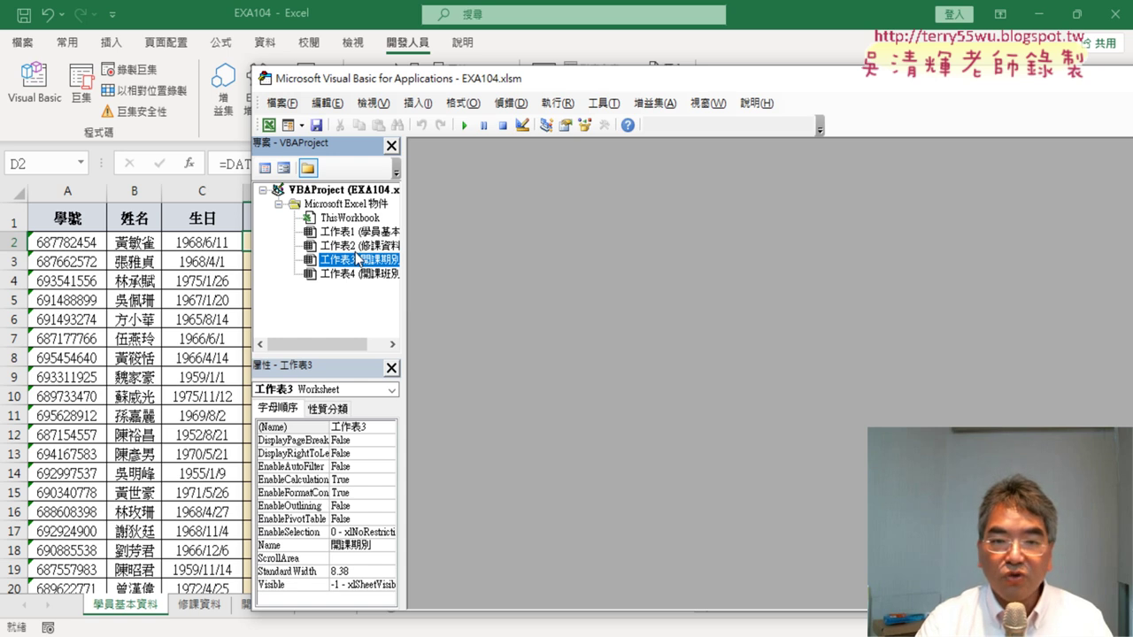
pyautogui.rightClick(329, 235)
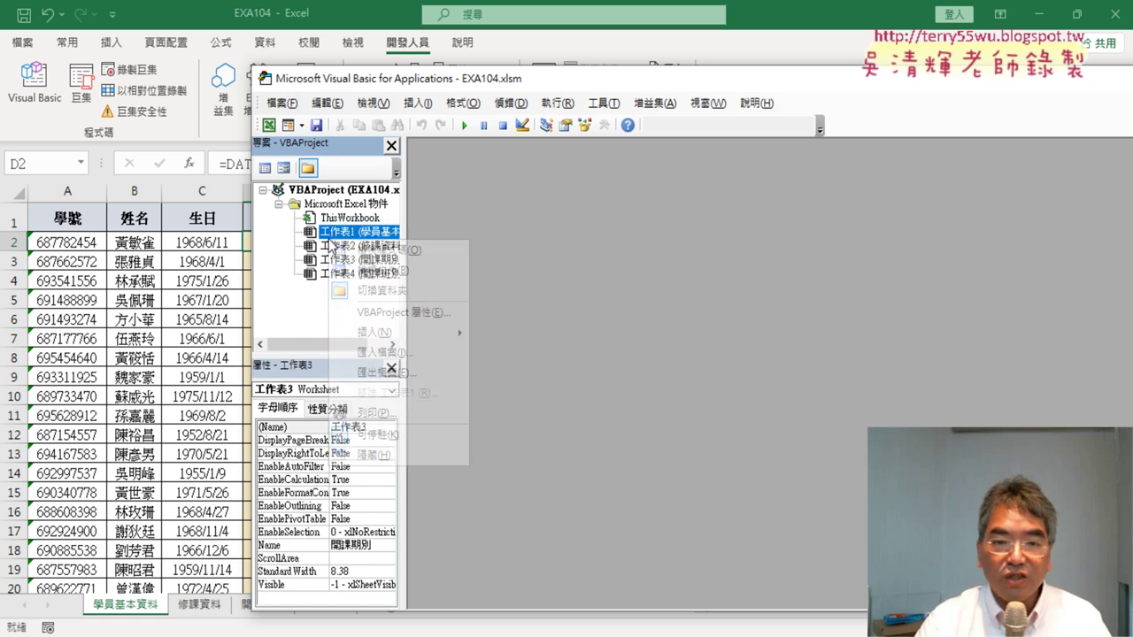
pyautogui.moveTo(389, 333)
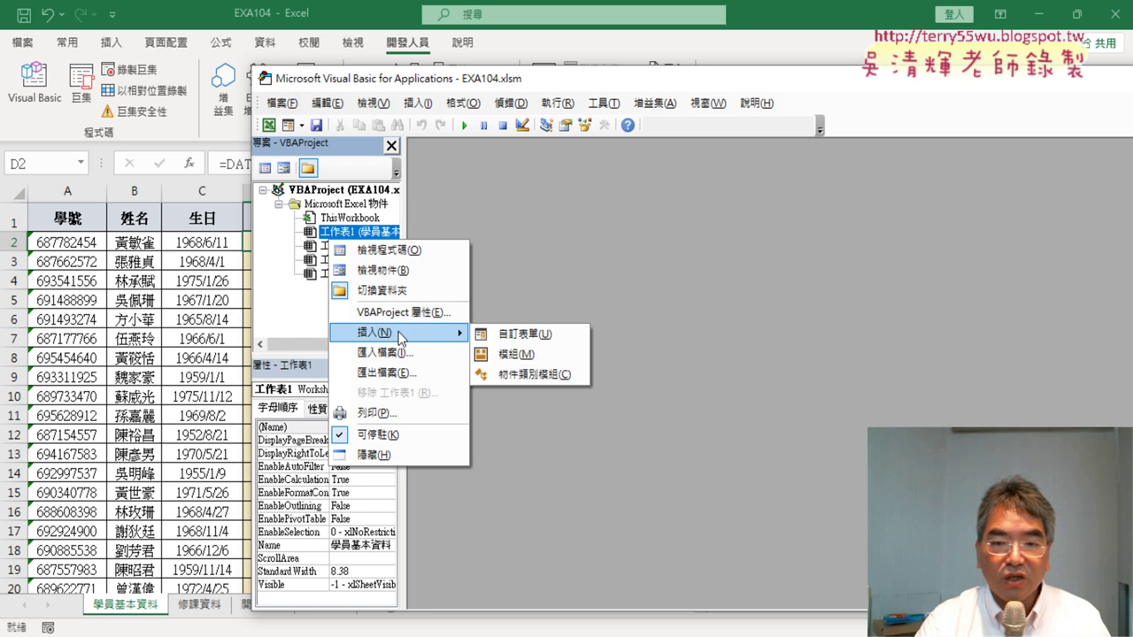
pyautogui.click(529, 355)
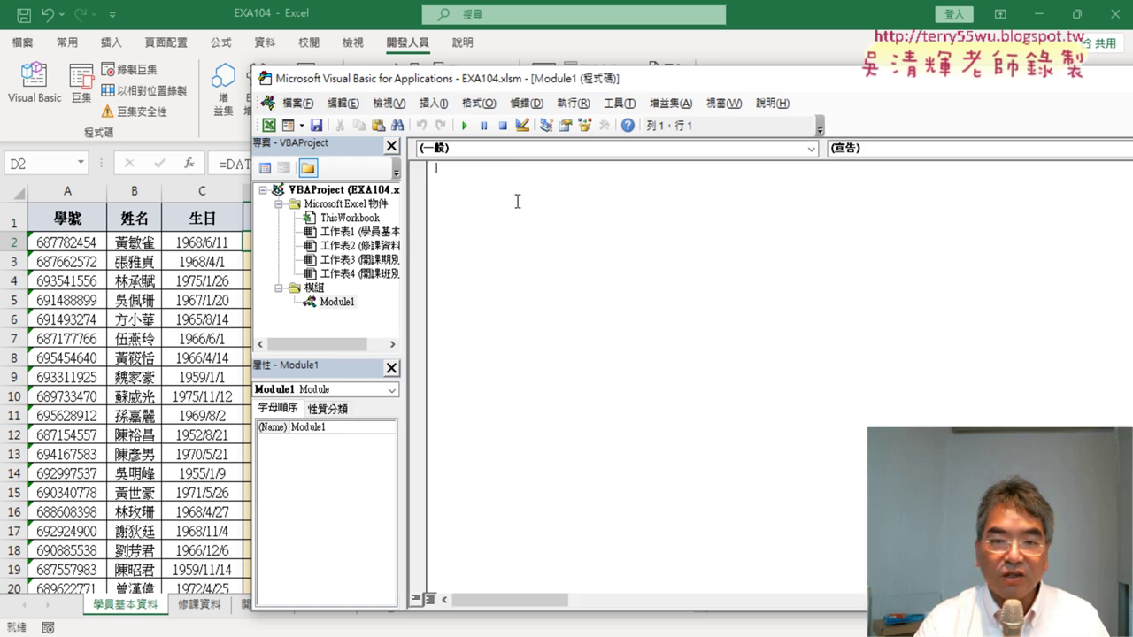
pyautogui.rightClick(508, 188)
pyautogui.click(549, 243)
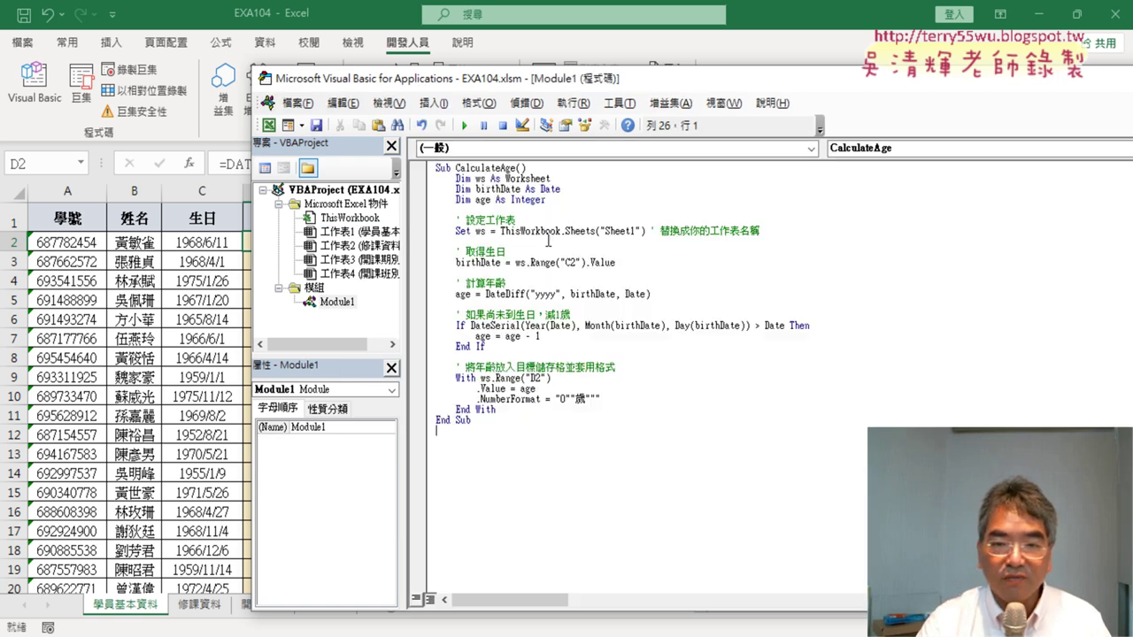
pyautogui.moveTo(573, 79)
pyautogui.mouseDown()
pyautogui.moveTo(667, 79)
pyautogui.moveTo(655, 69)
pyautogui.mouseUp()
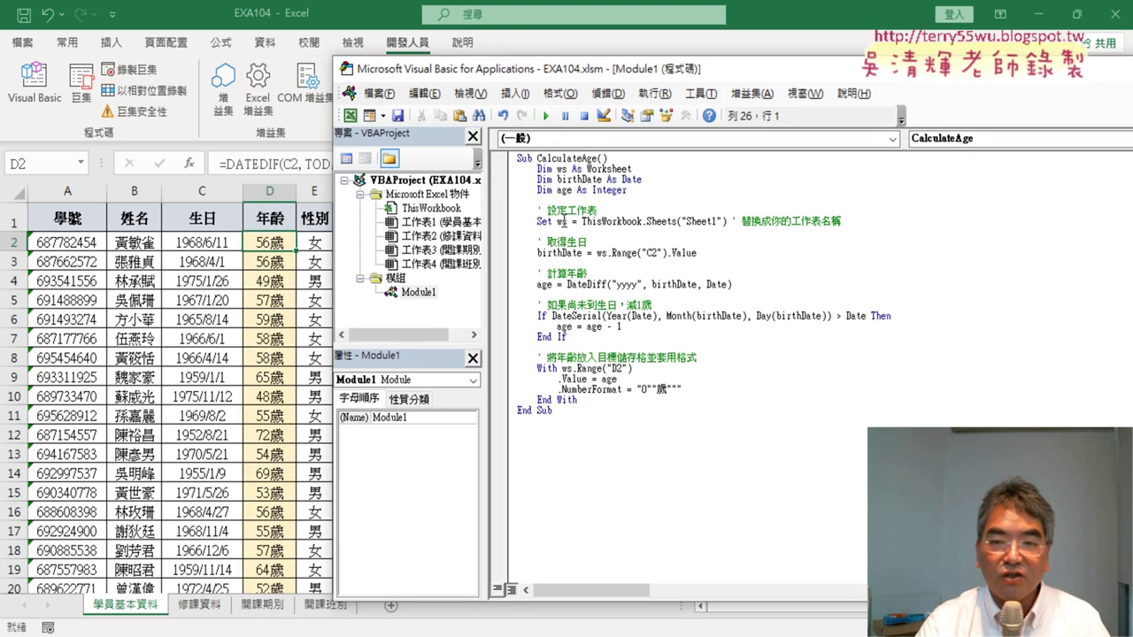
# Clear the 年齡 ages in column D from D2 downward, then reselect D2.
pyautogui.click(571, 265)
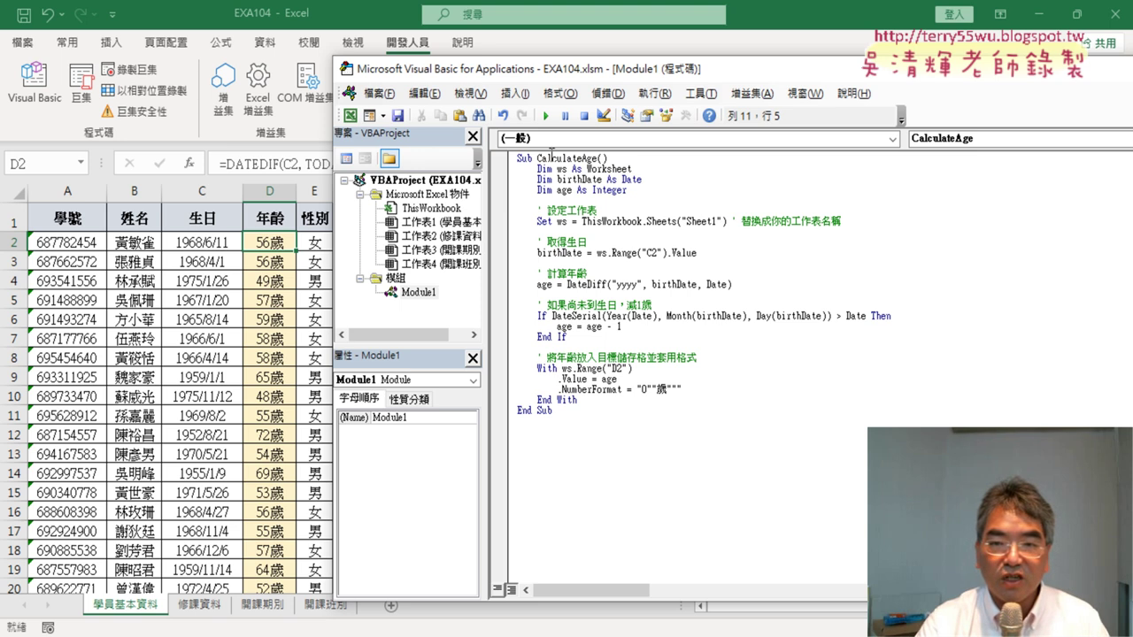
pyautogui.click(547, 116)
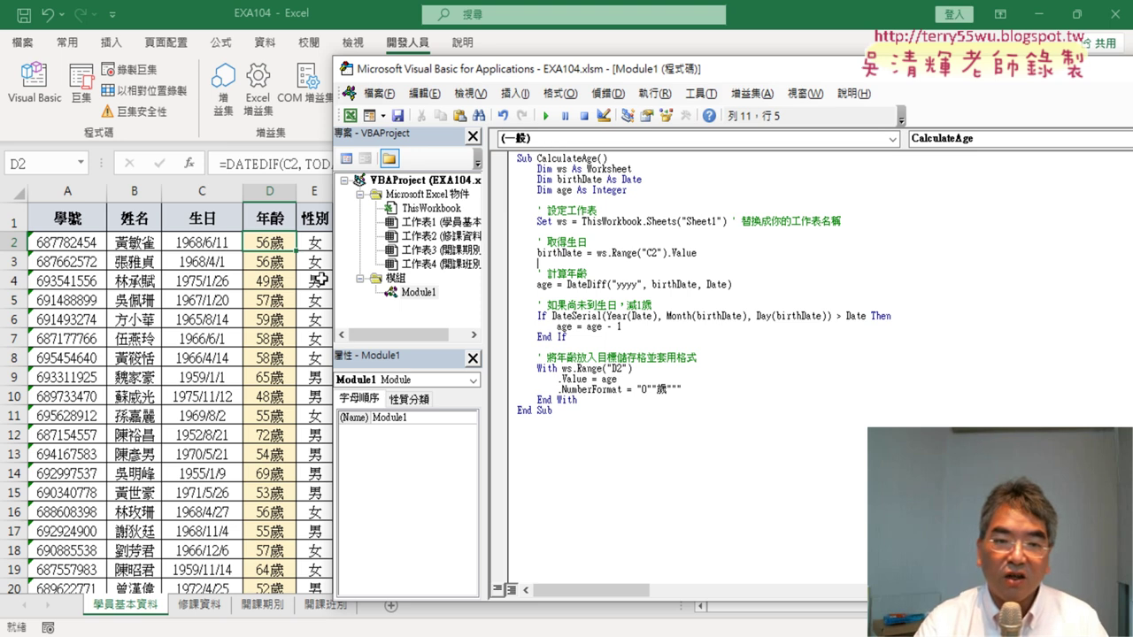
pyautogui.click(269, 241)
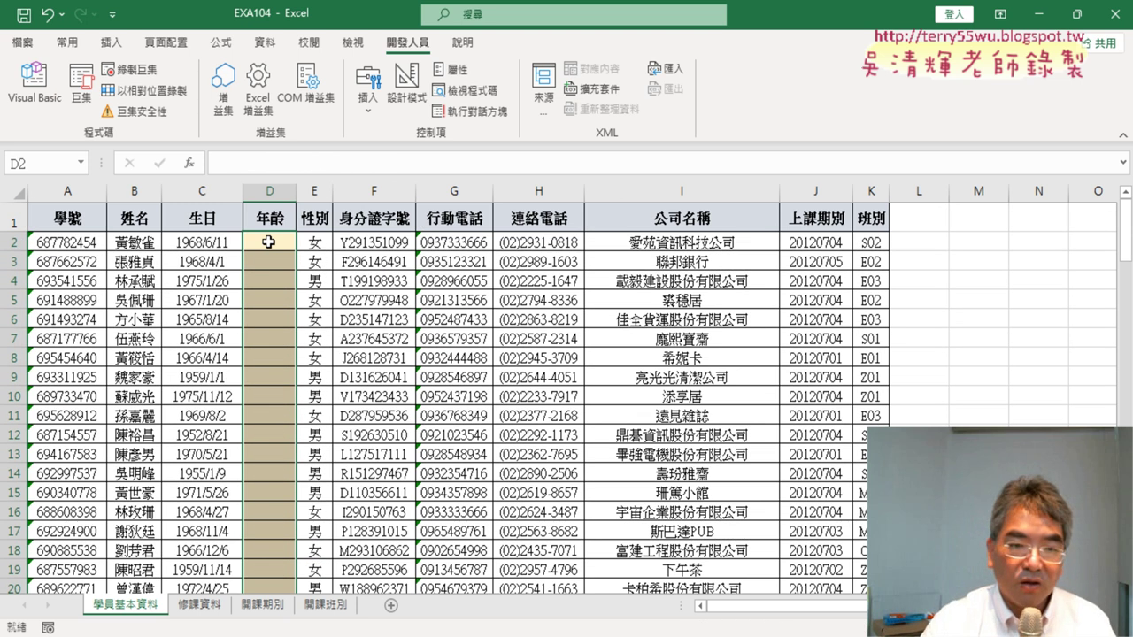
pyautogui.click(281, 238)
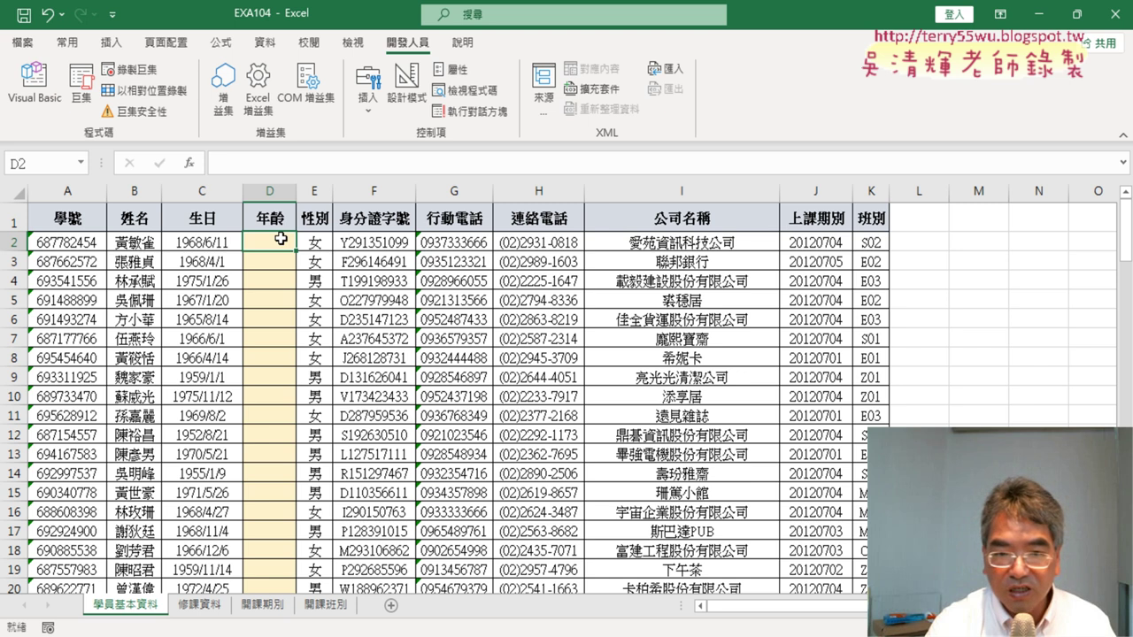
pyautogui.hotkey('ctrl', 'shift', 'Down')
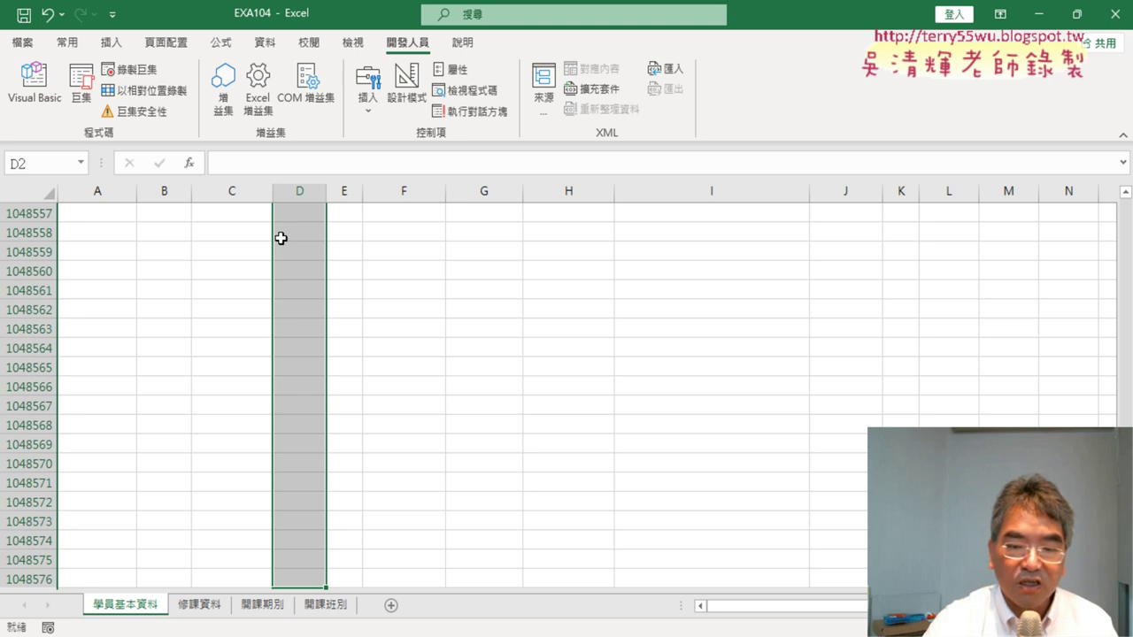
pyautogui.hotkey('ctrl', 'Up')
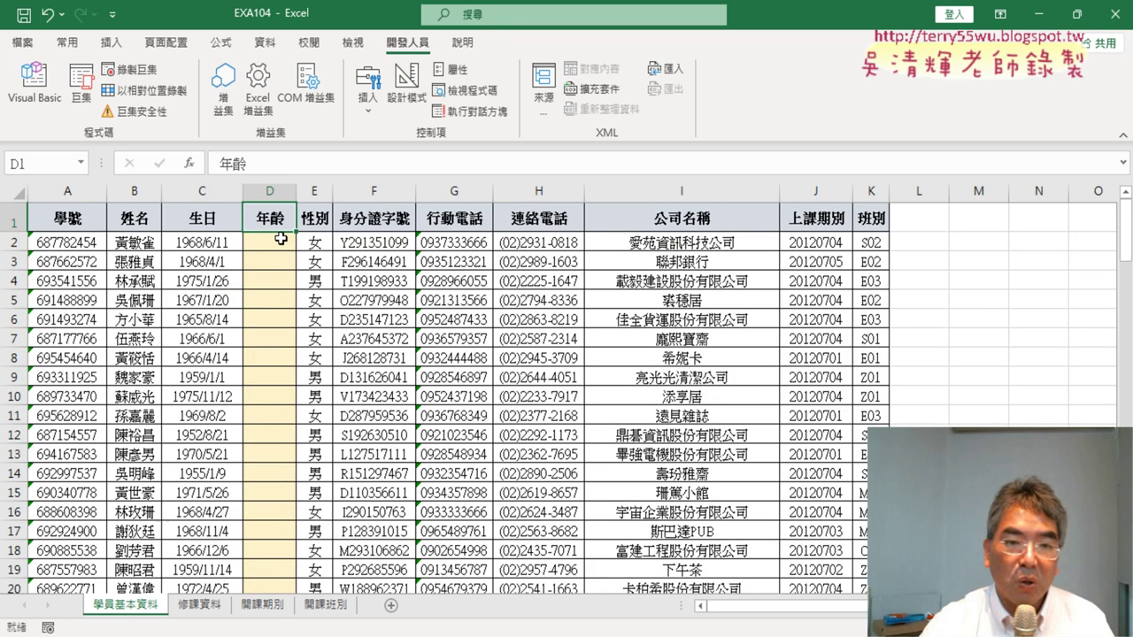
pyautogui.click(281, 239)
# Run CalculateAge from the editor, which fails with run-time error 9 (subscript out of range).
pyautogui.click(36, 84)
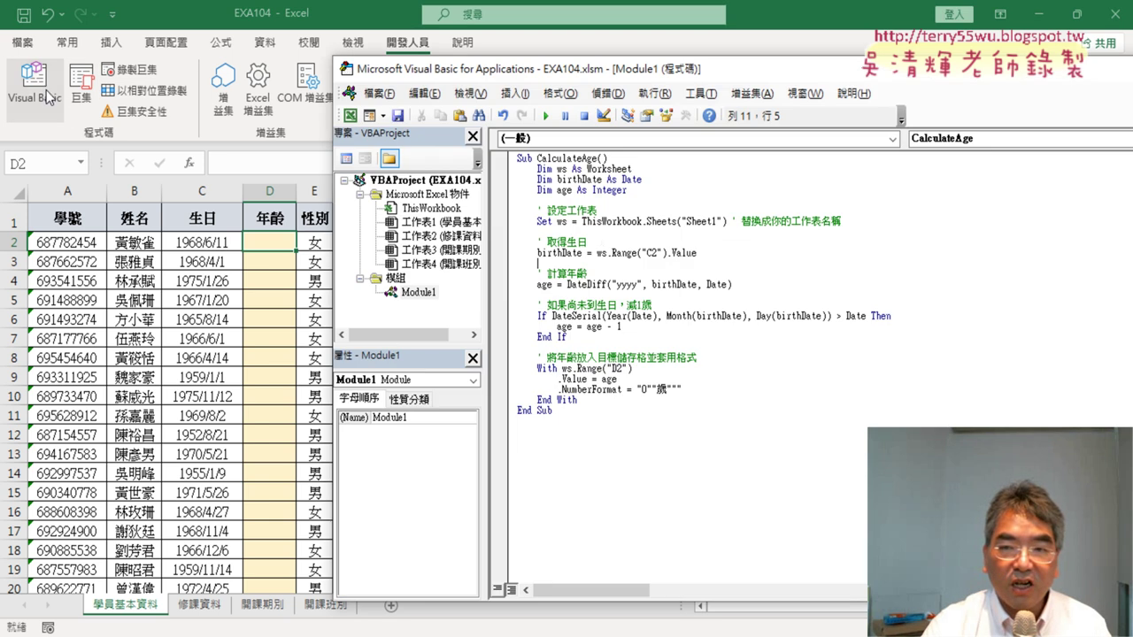
pyautogui.moveTo(658, 70)
pyautogui.mouseDown()
pyautogui.moveTo(698, 60)
pyautogui.moveTo(666, 65)
pyautogui.mouseUp()
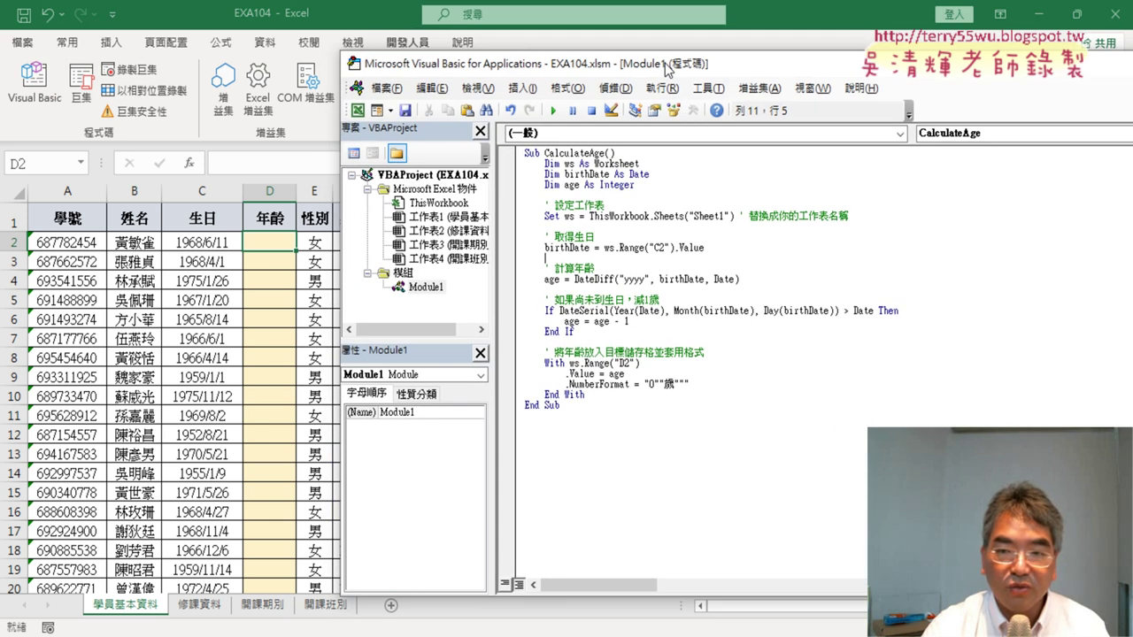
pyautogui.click(652, 265)
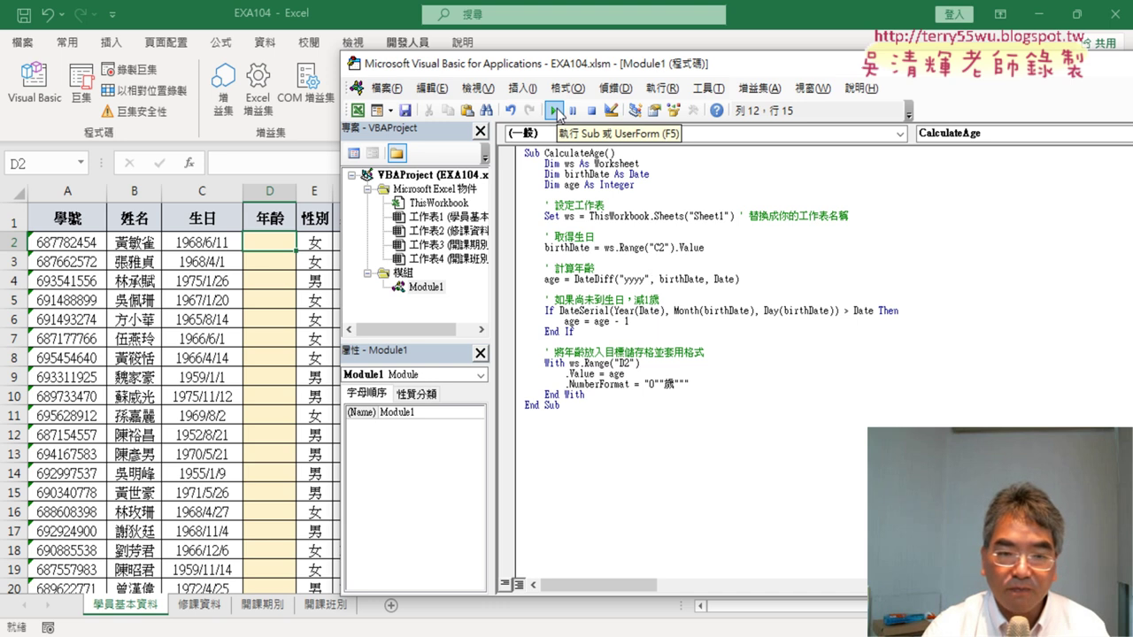
pyautogui.click(555, 111)
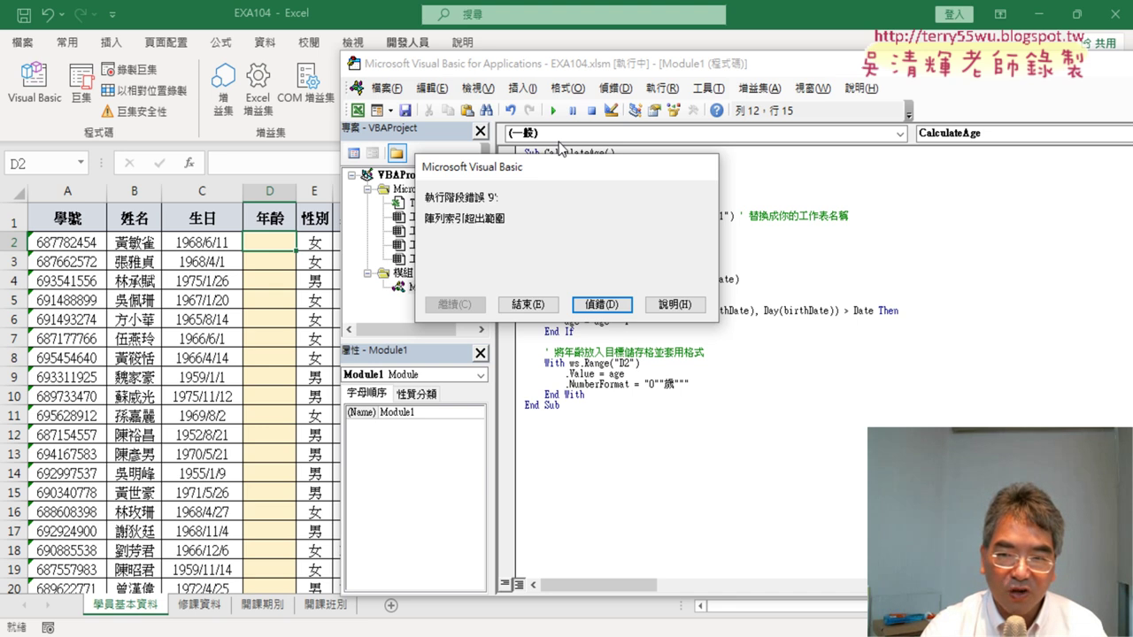
# Debug to the failing Set ws = ThisWorkbook.Sheets("Sheet1") line, then view the 學員基本資料 sheet.
pyautogui.click(599, 303)
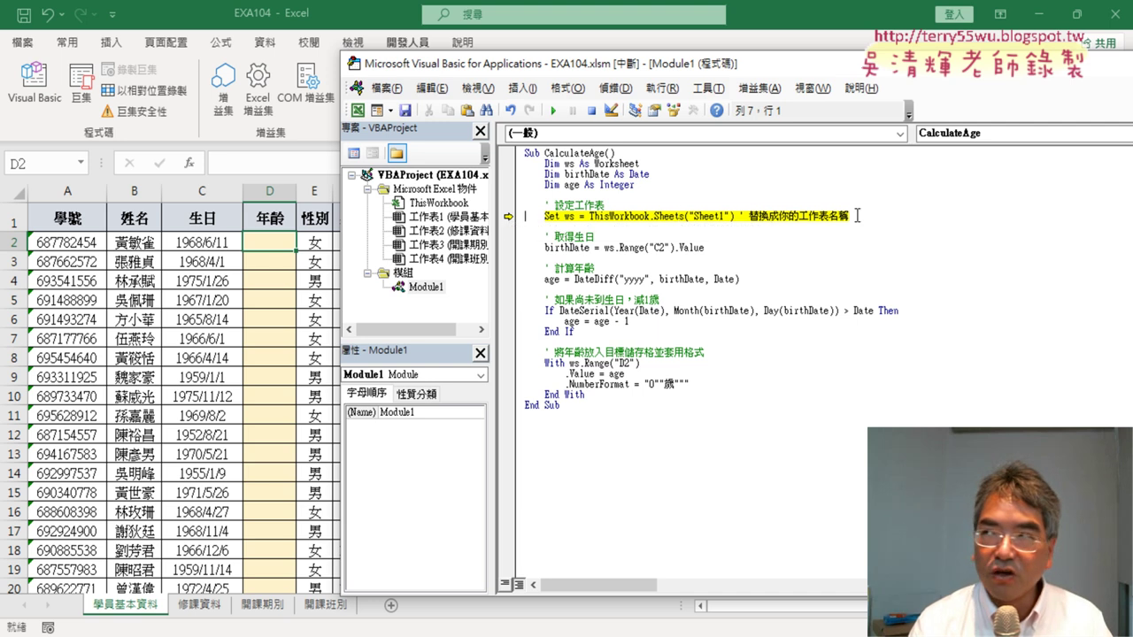
pyautogui.doubleClick(656, 218)
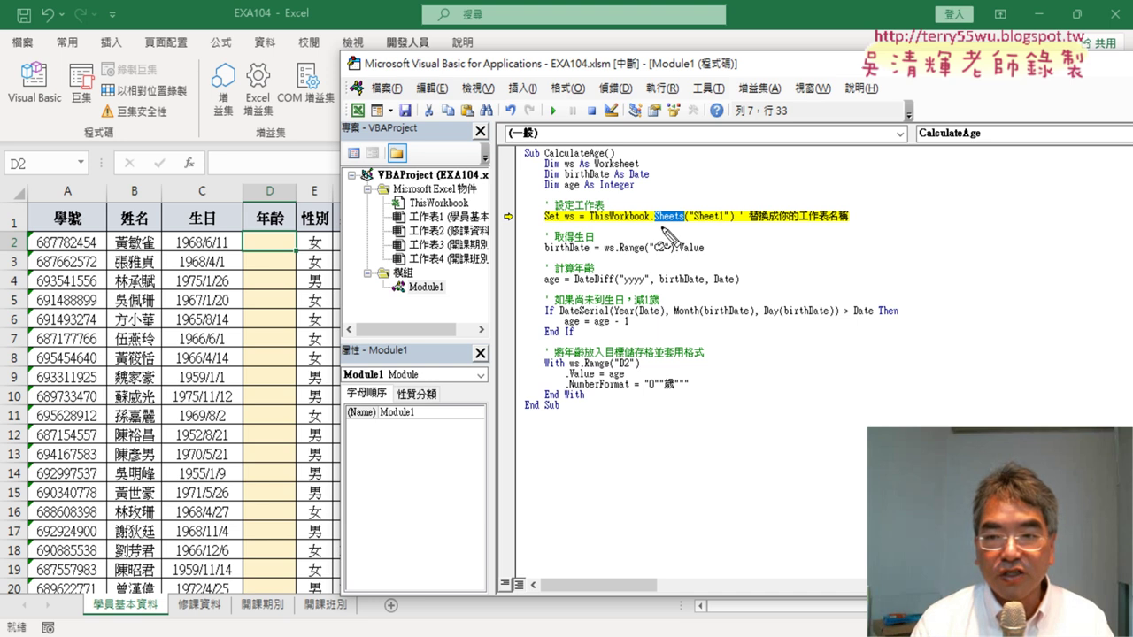
pyautogui.moveTo(657, 227); pyautogui.dragTo(727, 224)
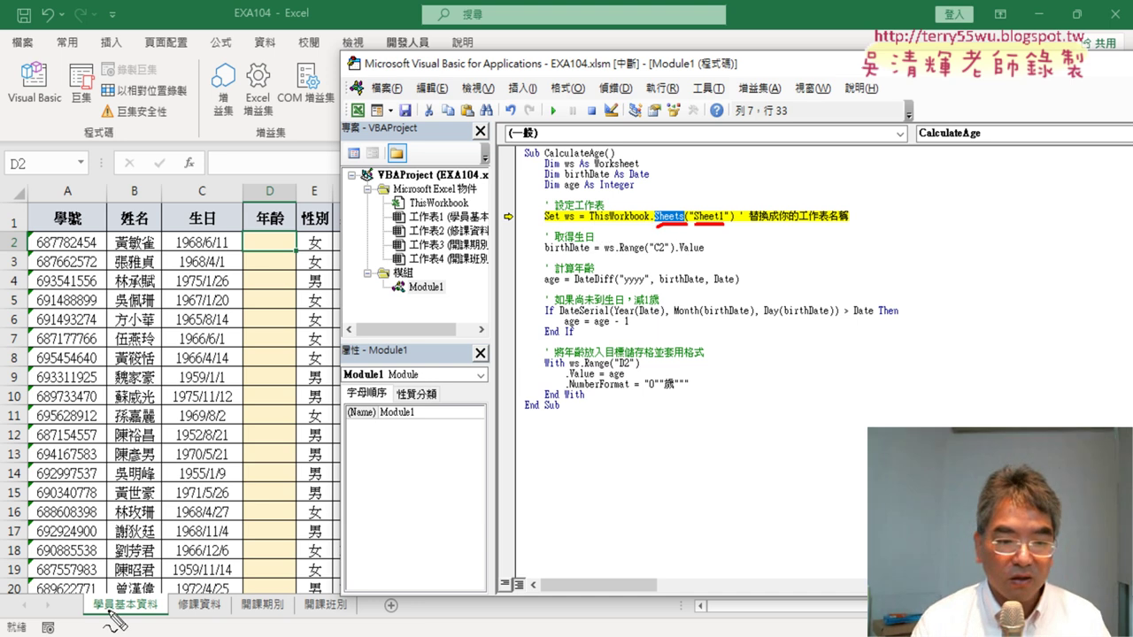
pyautogui.moveTo(118, 610)
pyautogui.mouseDown()
pyautogui.moveTo(91, 611)
pyautogui.moveTo(168, 619)
pyautogui.mouseUp()
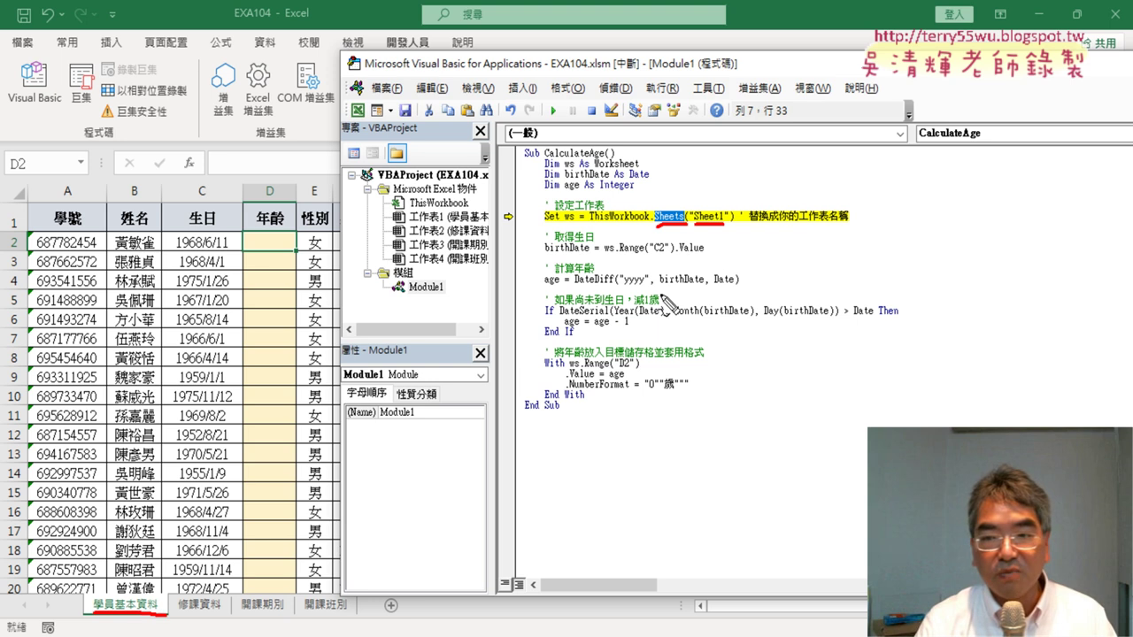
pyautogui.moveTo(709, 249)
pyautogui.mouseDown()
pyautogui.moveTo(720, 239)
pyautogui.moveTo(708, 255)
pyautogui.mouseUp()
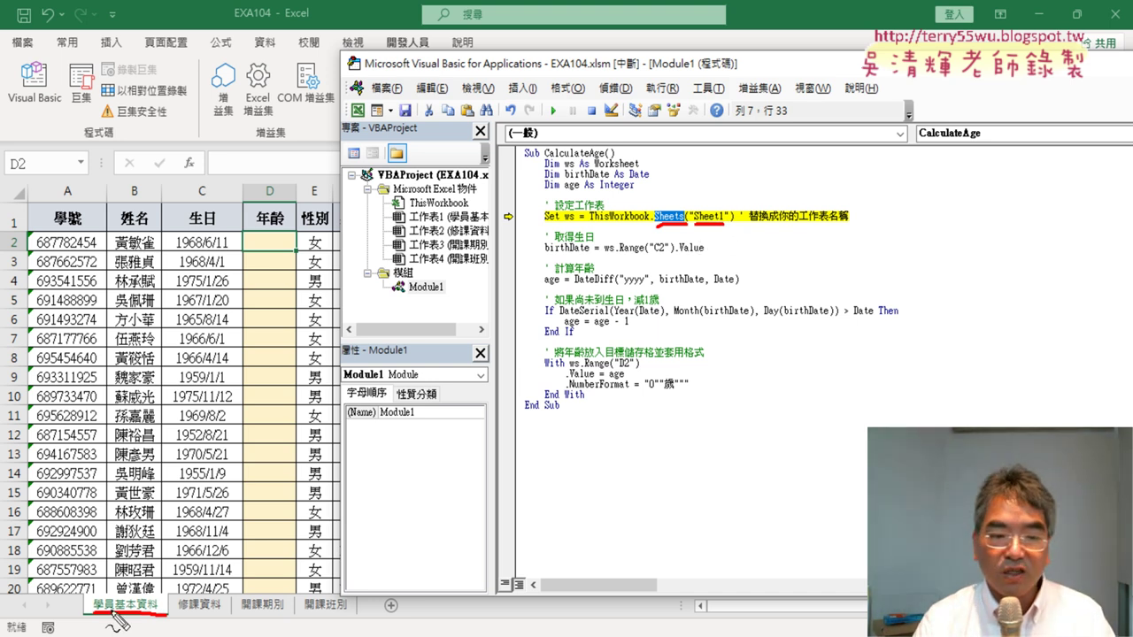
pyautogui.moveTo(708, 242); pyautogui.dragTo(720, 235)
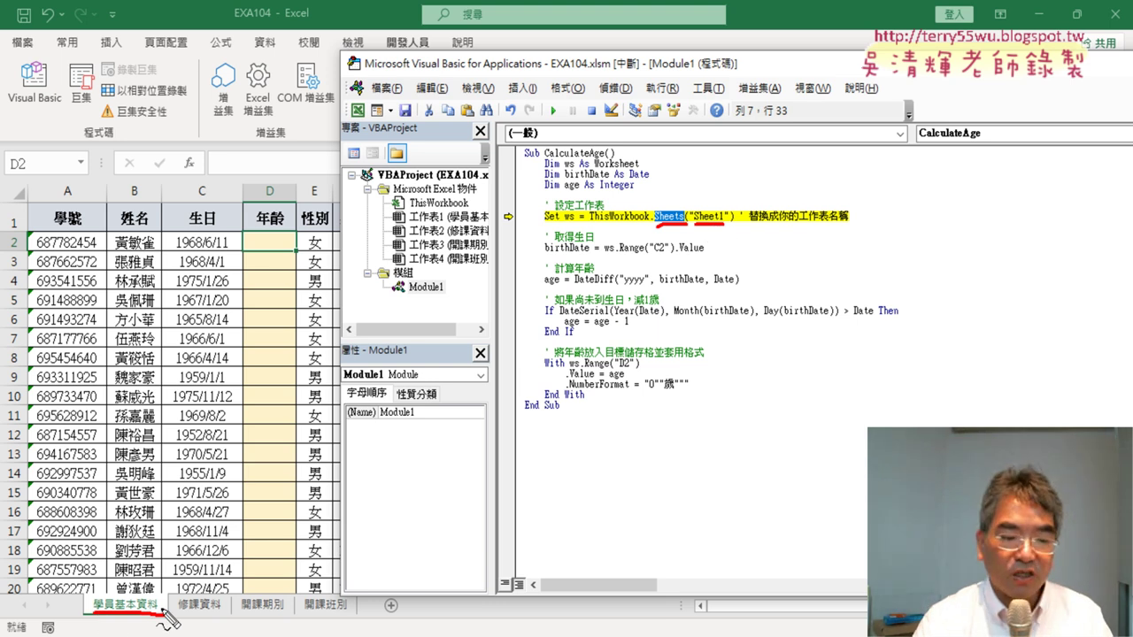
pyautogui.click(116, 608)
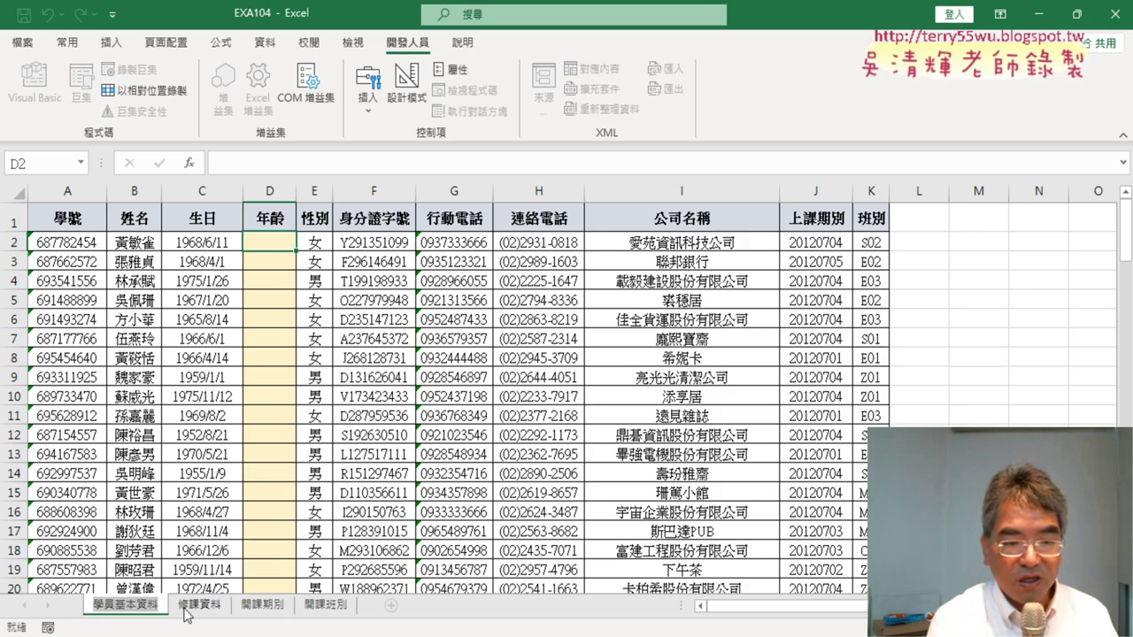
# In the CalculateAge code, replace Sheet1 with the pasted sheet name, then delete it, leaving Sheets() empty.
pyautogui.click(202, 377)
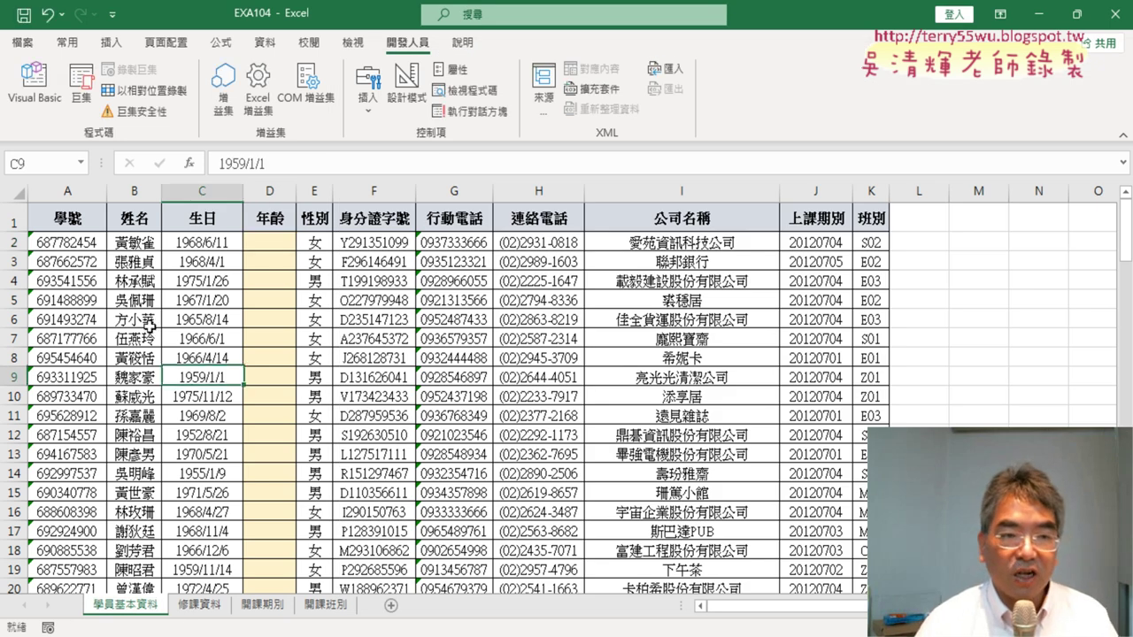
pyautogui.click(34, 89)
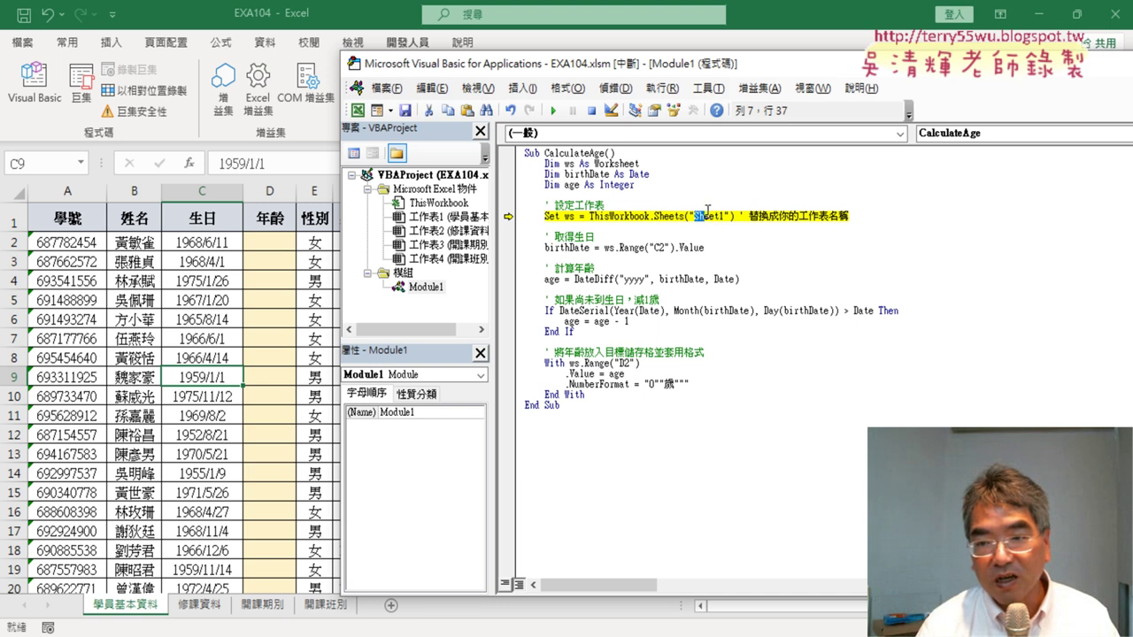
pyautogui.moveTo(716, 217); pyautogui.dragTo(721, 208)
pyautogui.doubleClick(726, 216)
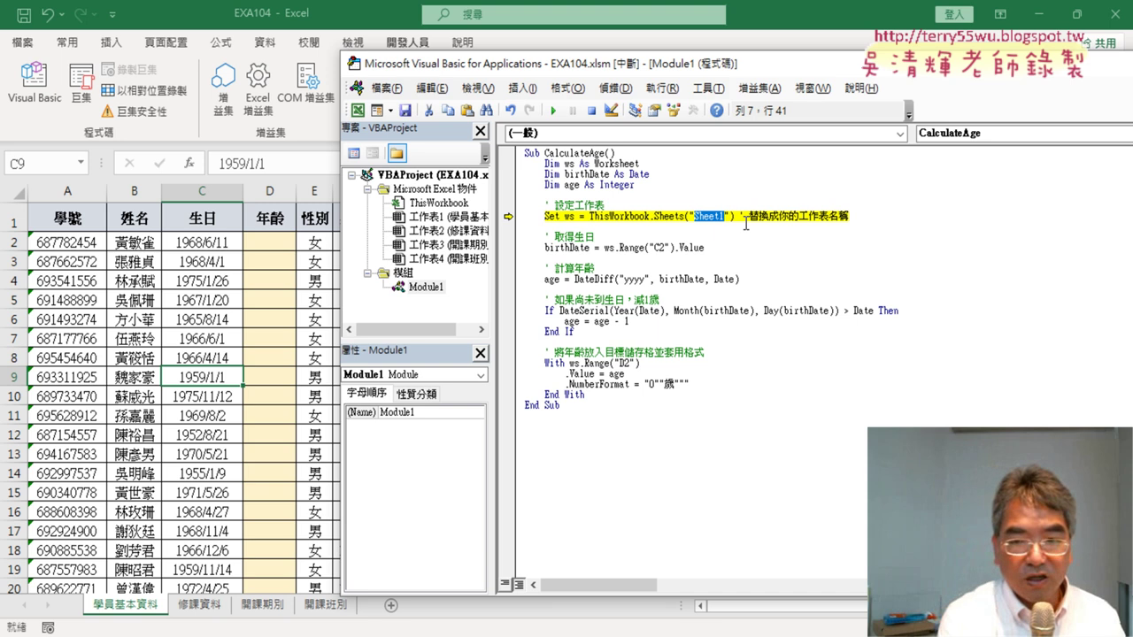
pyautogui.write('學員基本資料')
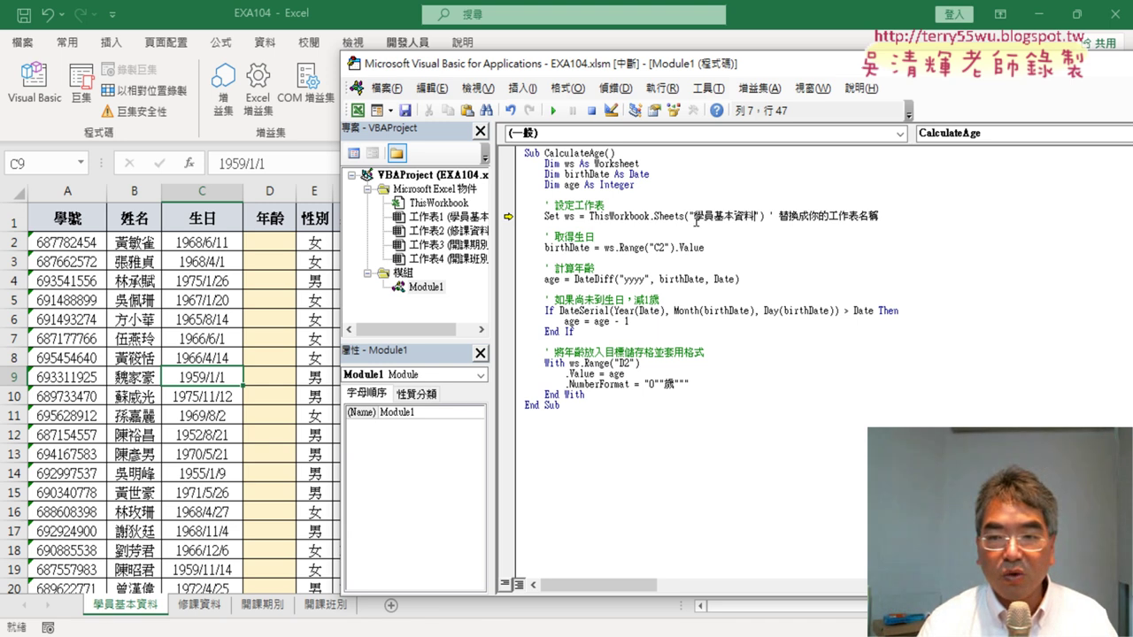
pyautogui.moveTo(690, 216); pyautogui.dragTo(758, 212)
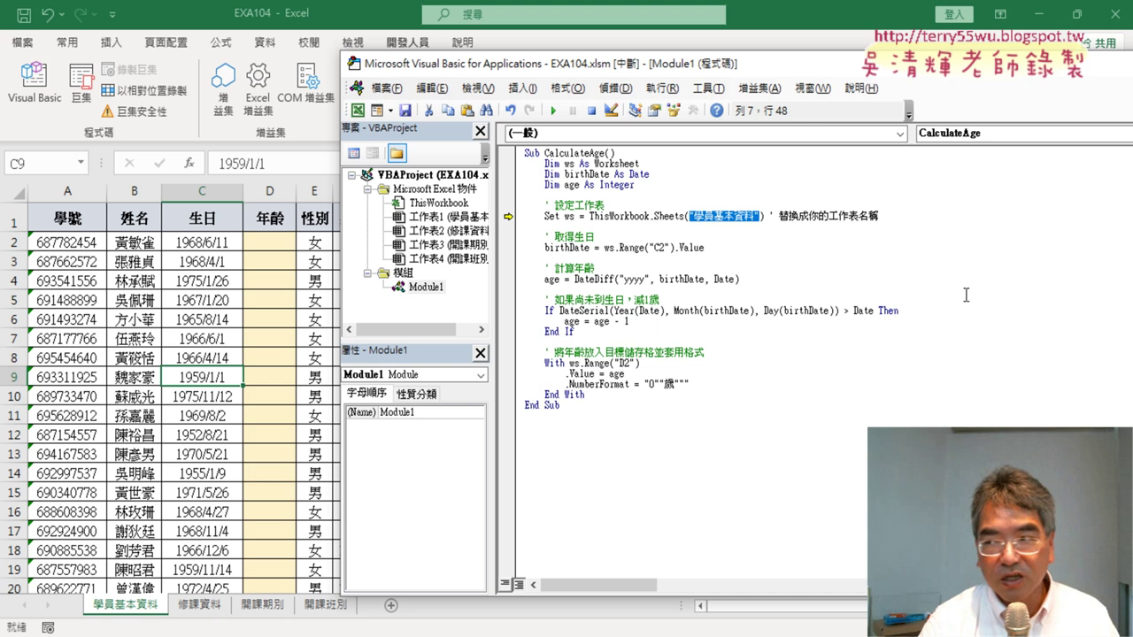
pyautogui.press('Delete')
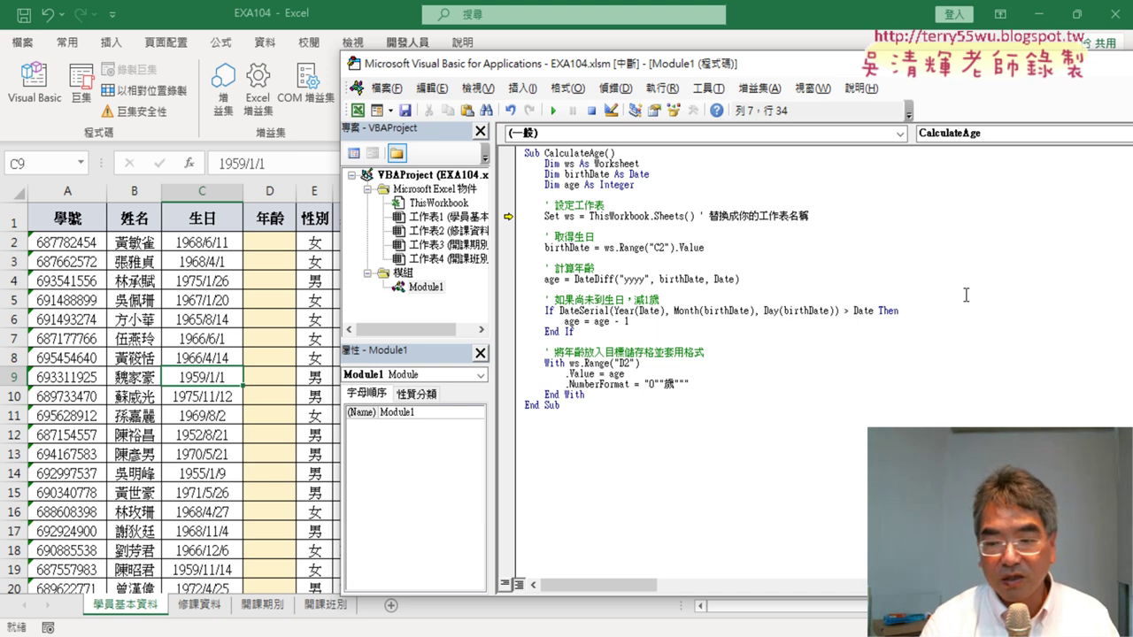
# Fill the Set ws line's reference as Sheets("學員基本資料") and highlight the line reading the birth date.
pyautogui.write('1')
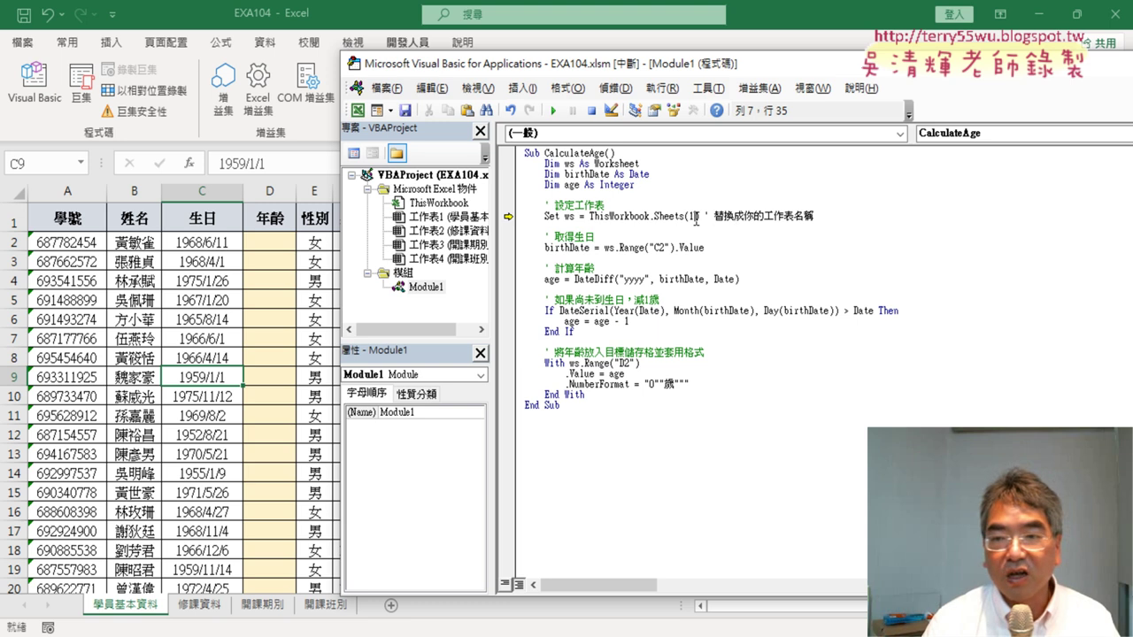
pyautogui.hotkey('shift', 'Left')
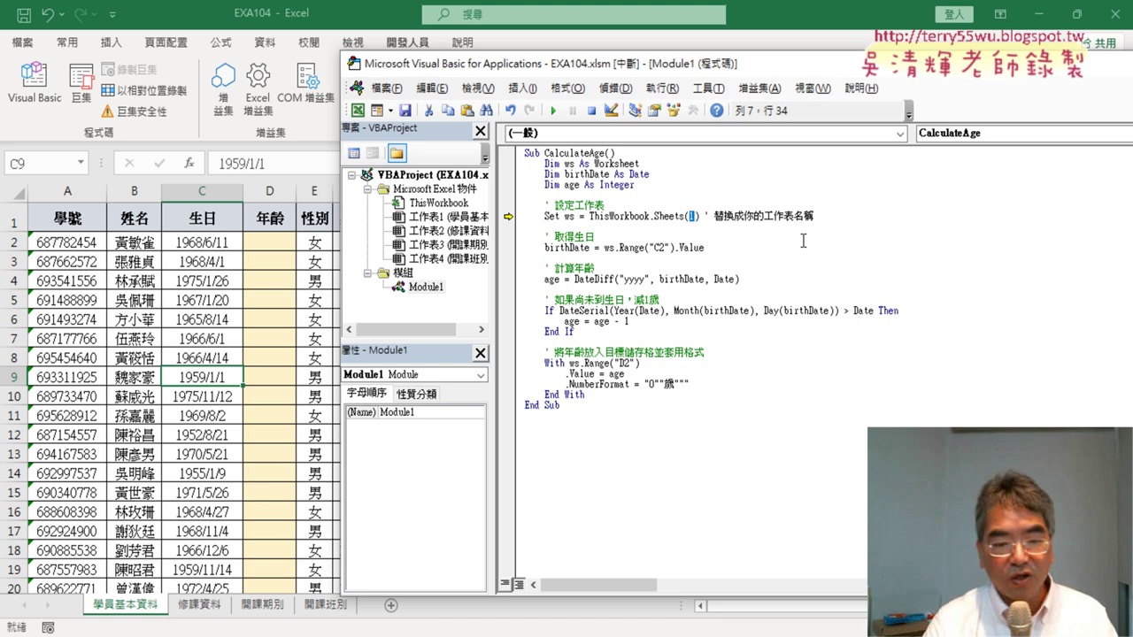
pyautogui.write('"學員基本資料"')
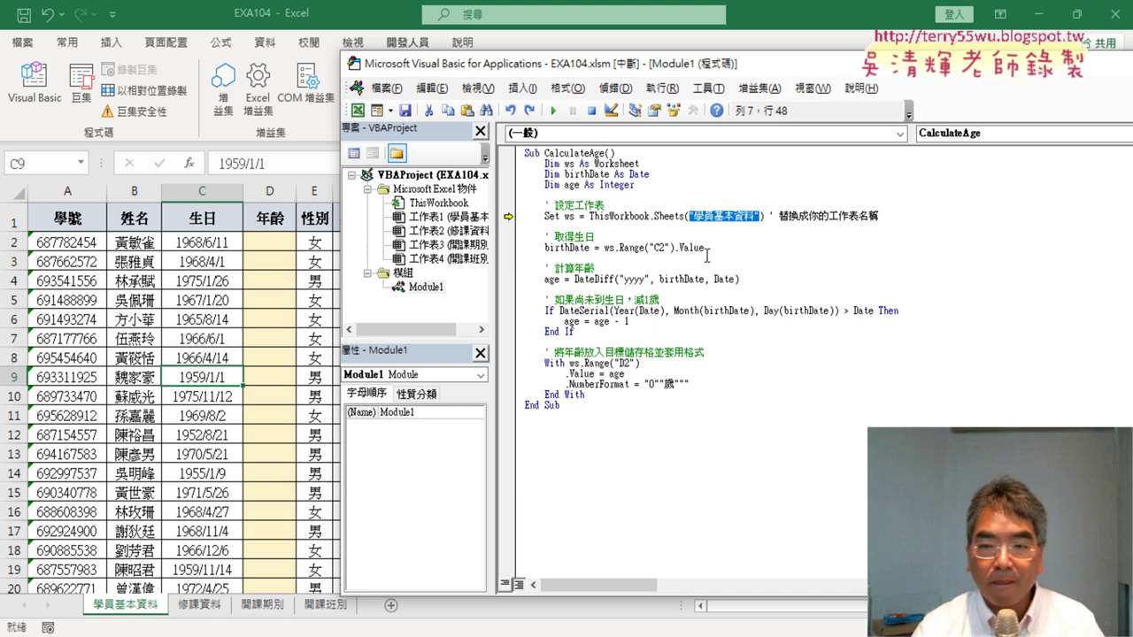
pyautogui.moveTo(706, 249); pyautogui.dragTo(605, 249)
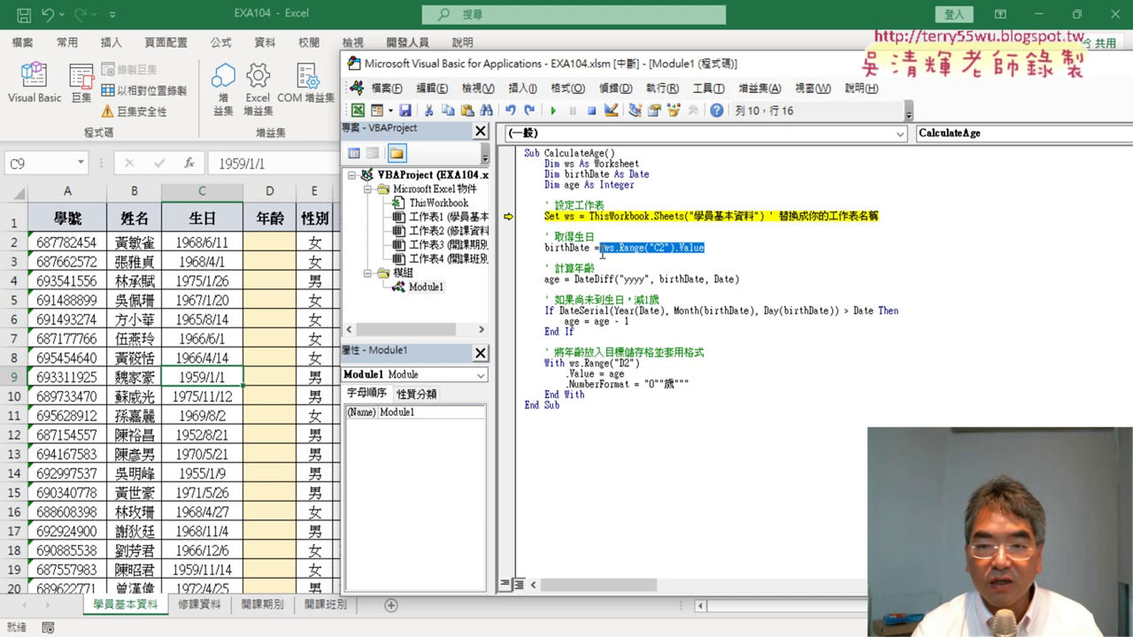
pyautogui.doubleClick(569, 216)
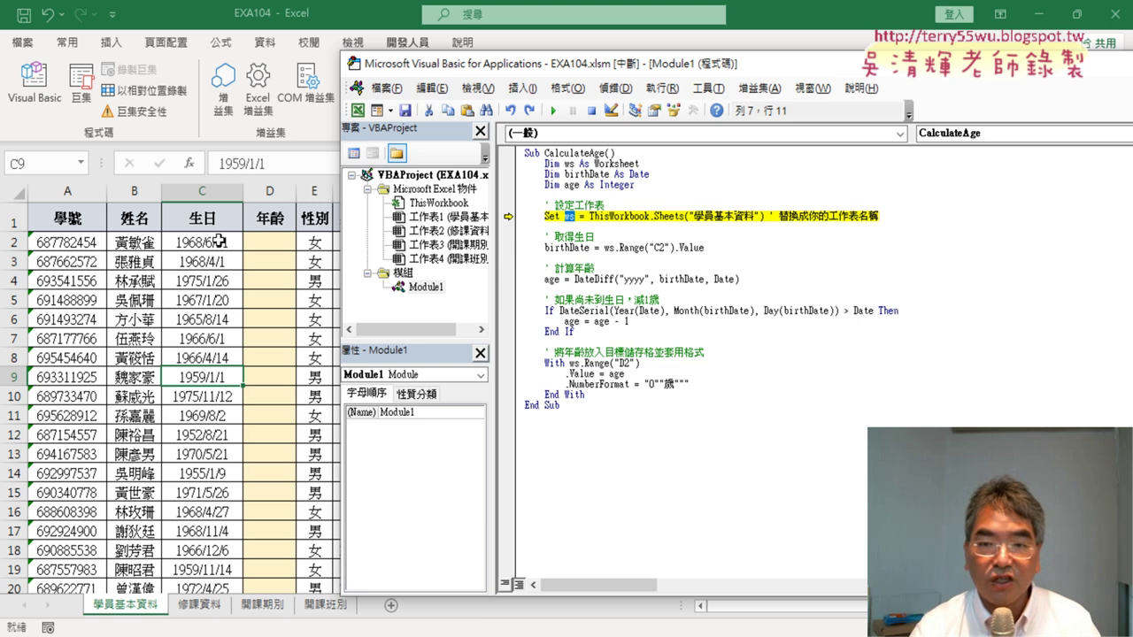
pyautogui.moveTo(594, 236); pyautogui.dragTo(549, 236)
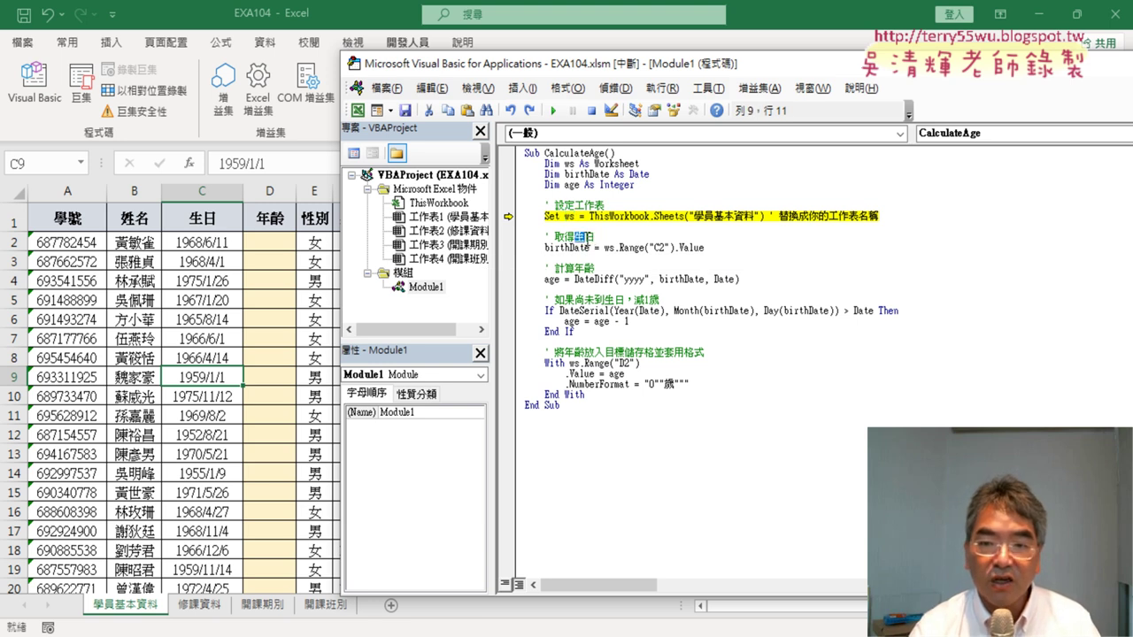
pyautogui.click(582, 259)
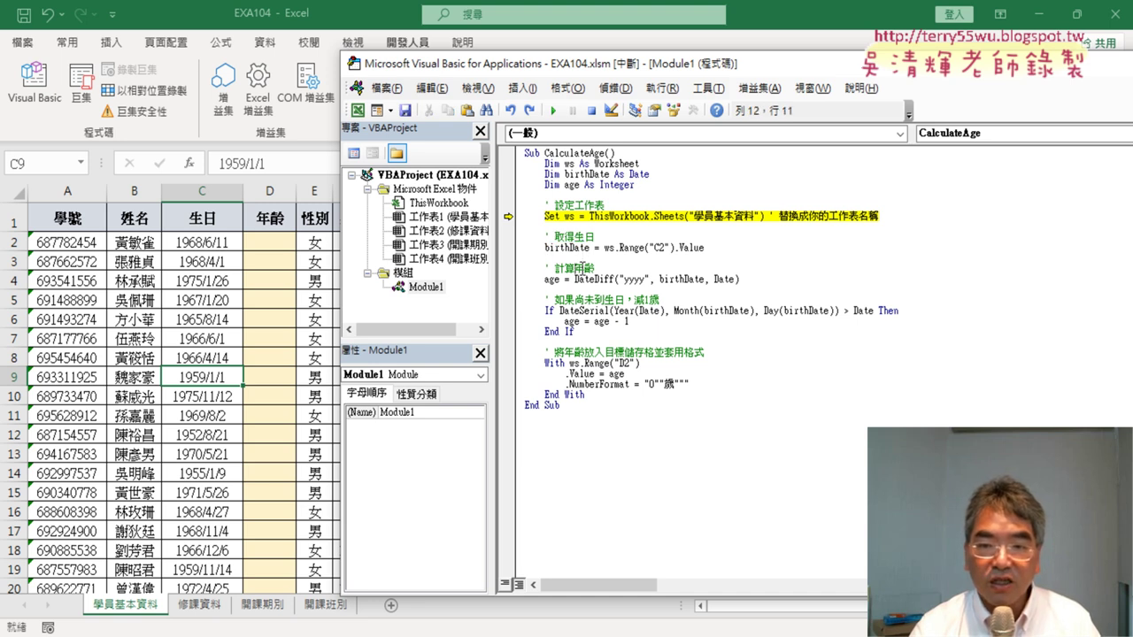
pyautogui.moveTo(576, 280); pyautogui.dragTo(592, 279)
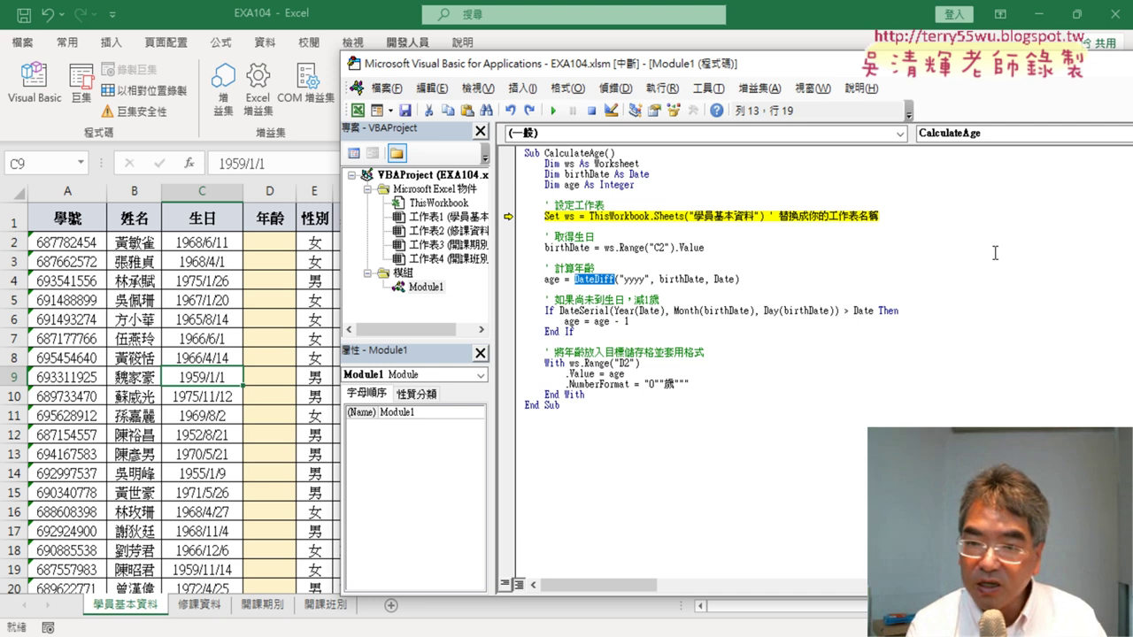
pyautogui.click(620, 278)
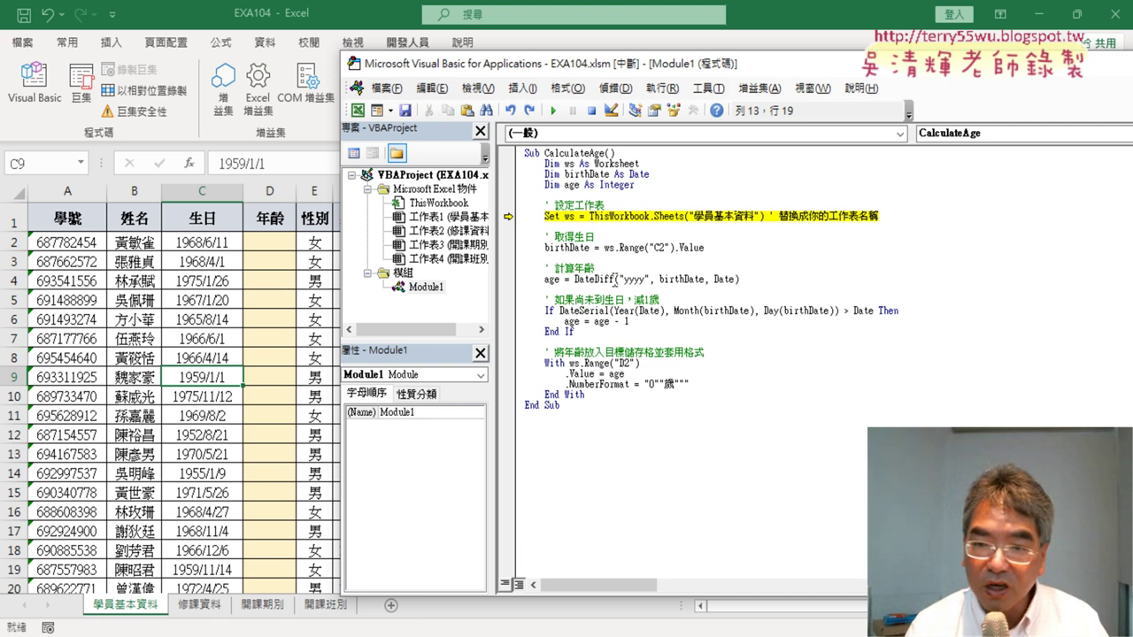
pyautogui.moveTo(614, 280); pyautogui.dragTo(610, 280)
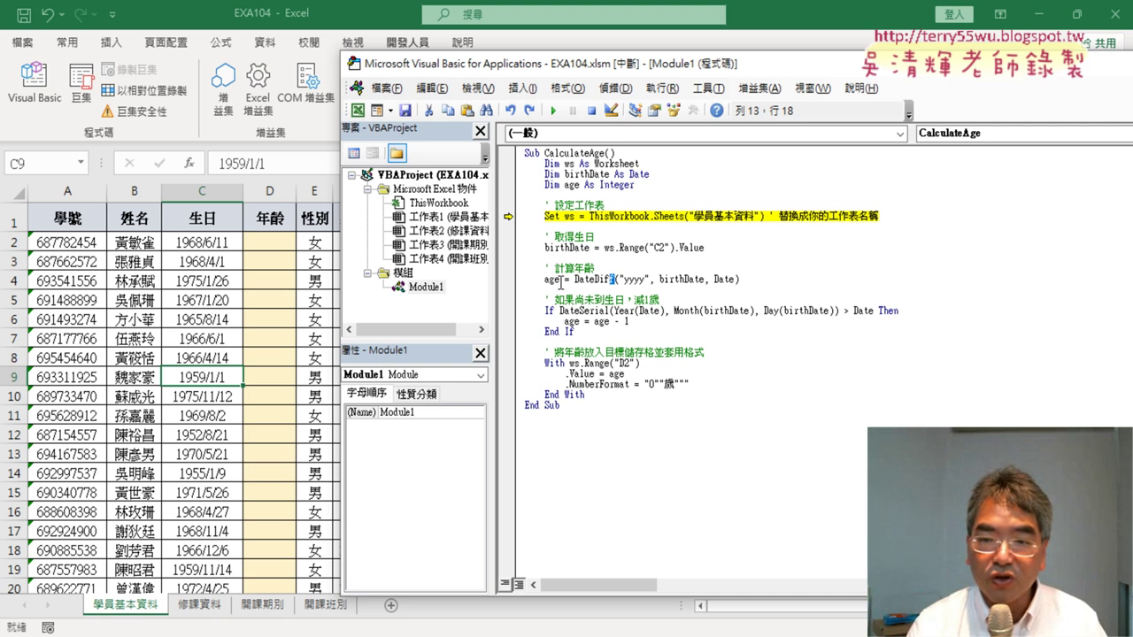
pyautogui.moveTo(561, 280); pyautogui.dragTo(556, 280)
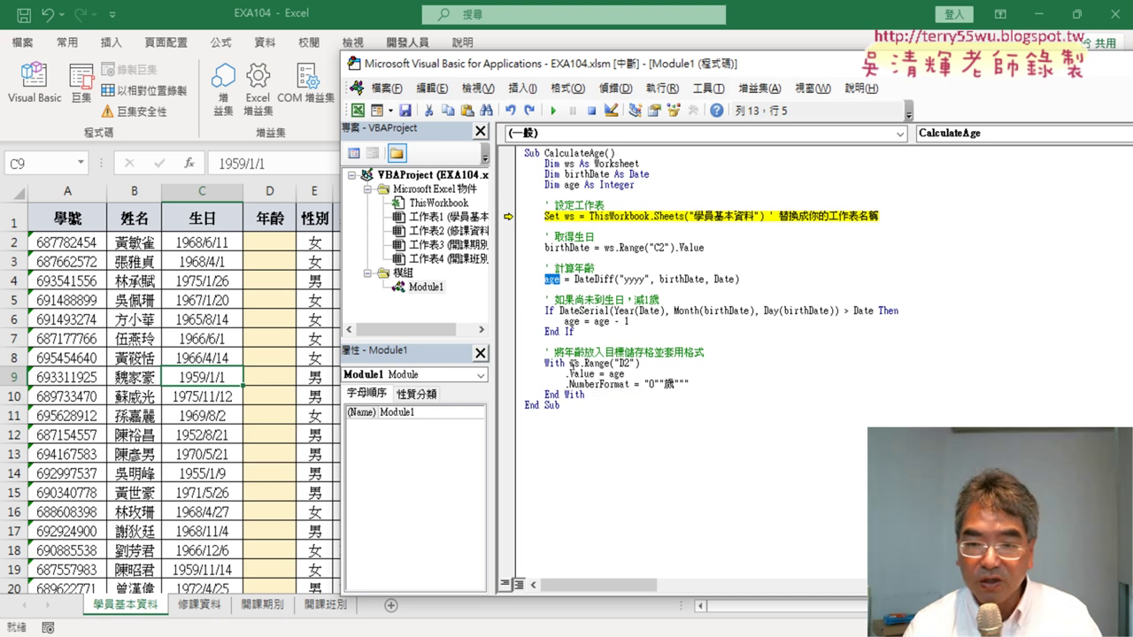
pyautogui.moveTo(639, 363); pyautogui.dragTo(584, 363)
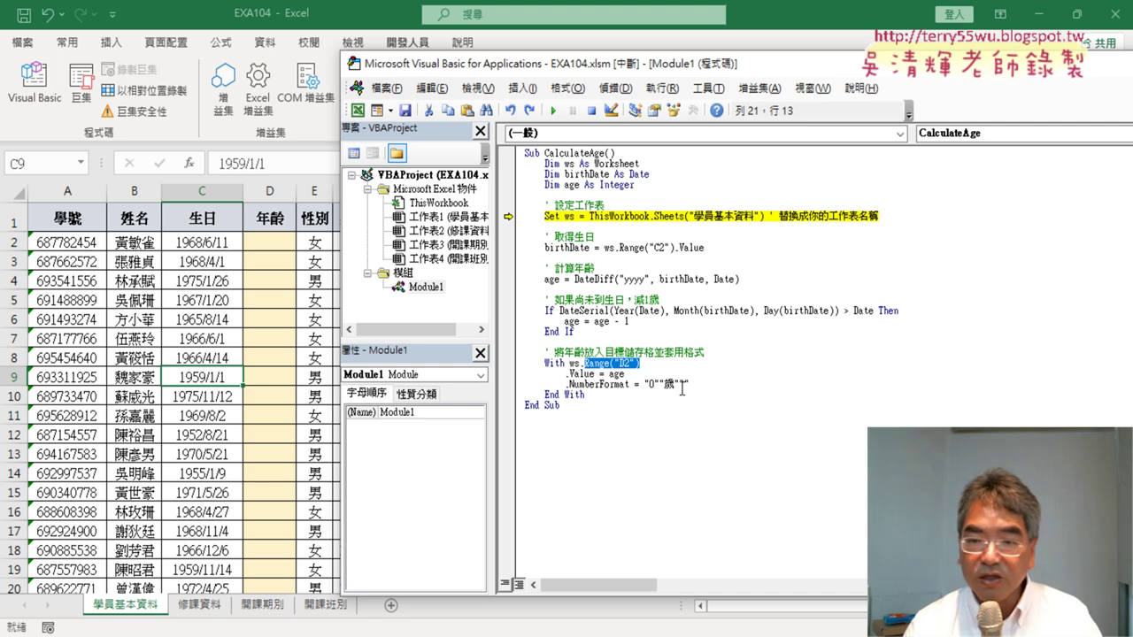
pyautogui.moveTo(689, 384); pyautogui.dragTo(651, 384)
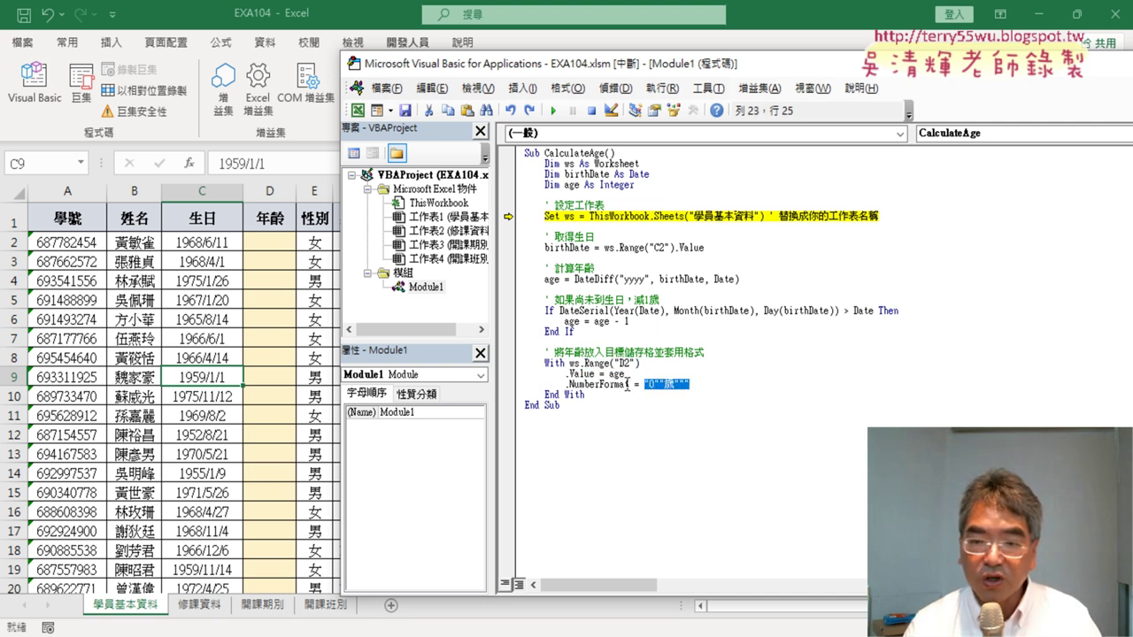
pyautogui.moveTo(569, 384); pyautogui.dragTo(615, 386)
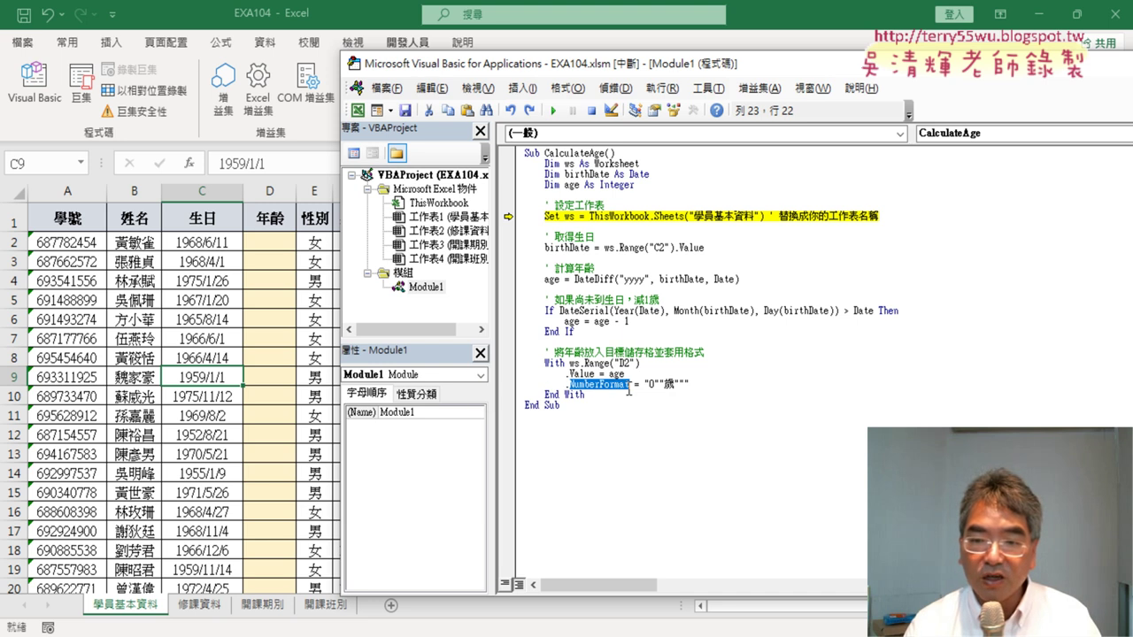